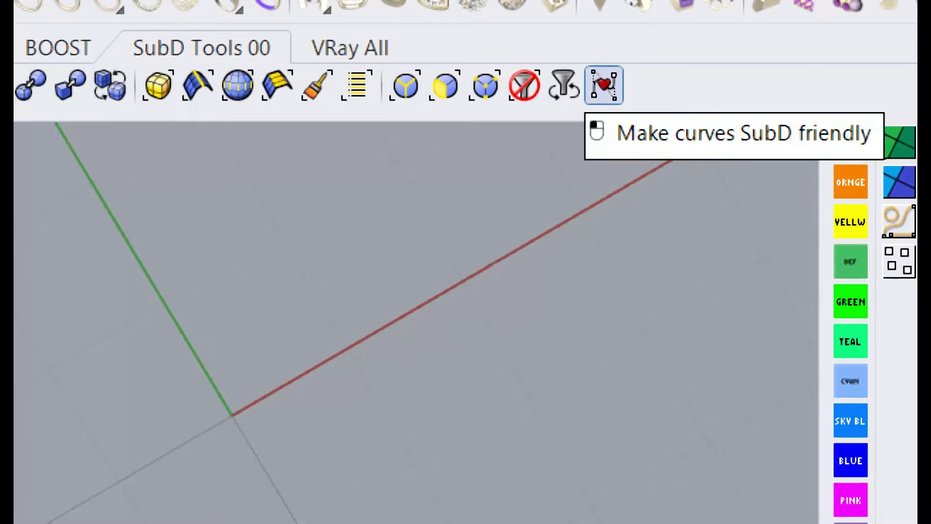
# Draw a circle of diameter 10 centred on the origin.
pyautogui.click(604, 85)
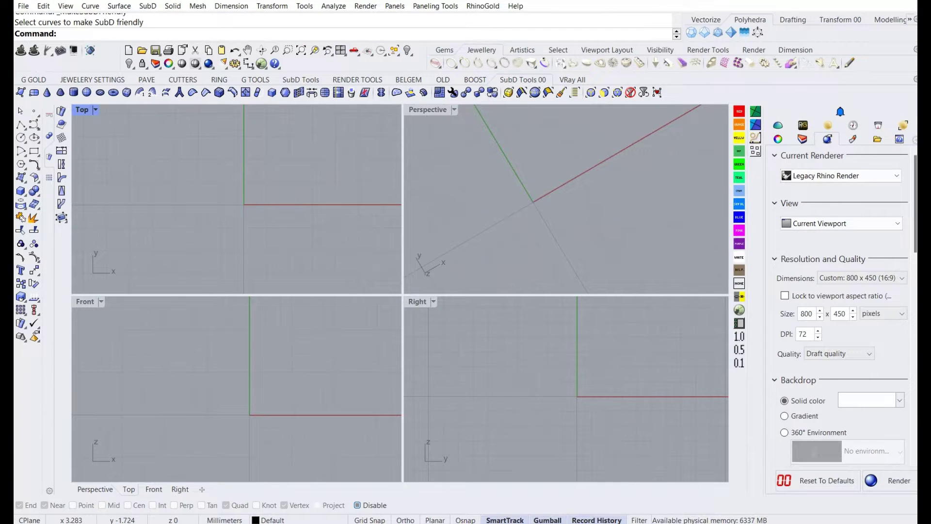
pyautogui.click(21, 137)
pyautogui.write('o')
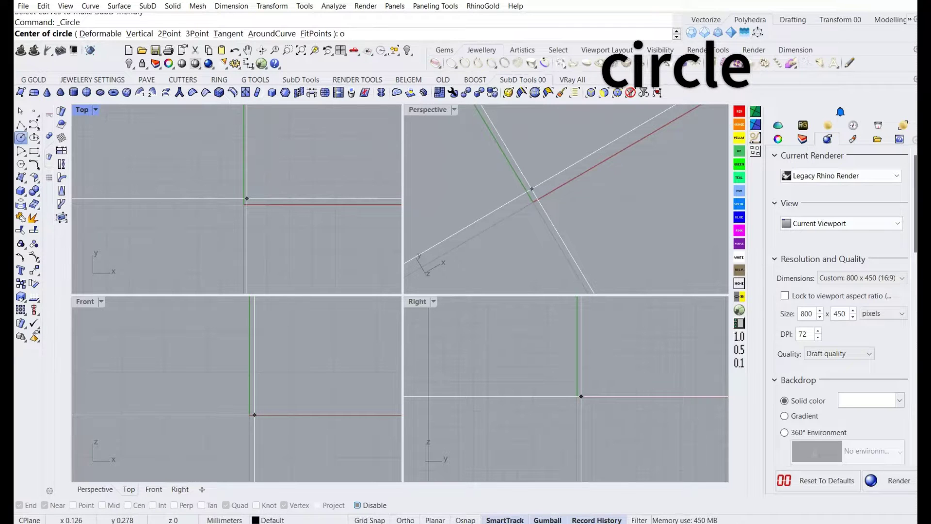
pyautogui.press('Return')
pyautogui.write('10')
pyautogui.press('Return')
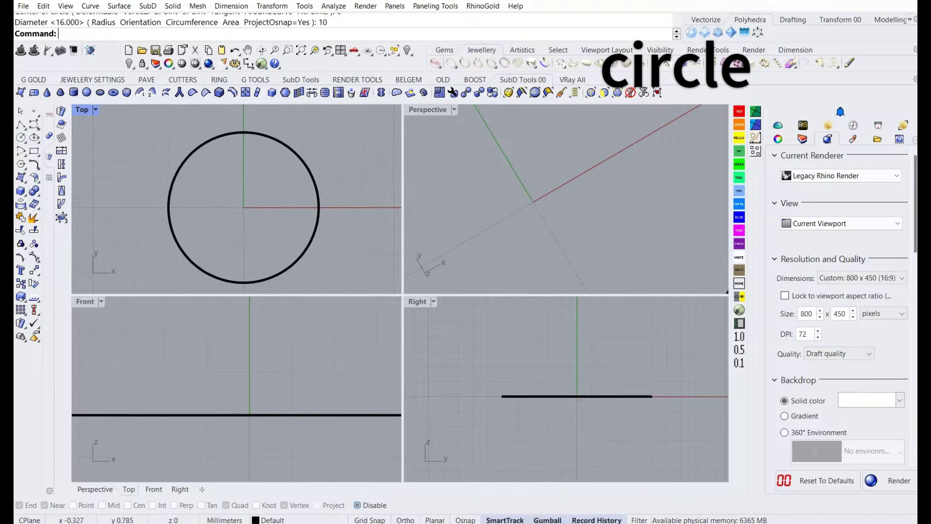
# Select the circle and show its object properties.
pyautogui.press('Return')
pyautogui.press('Escape')
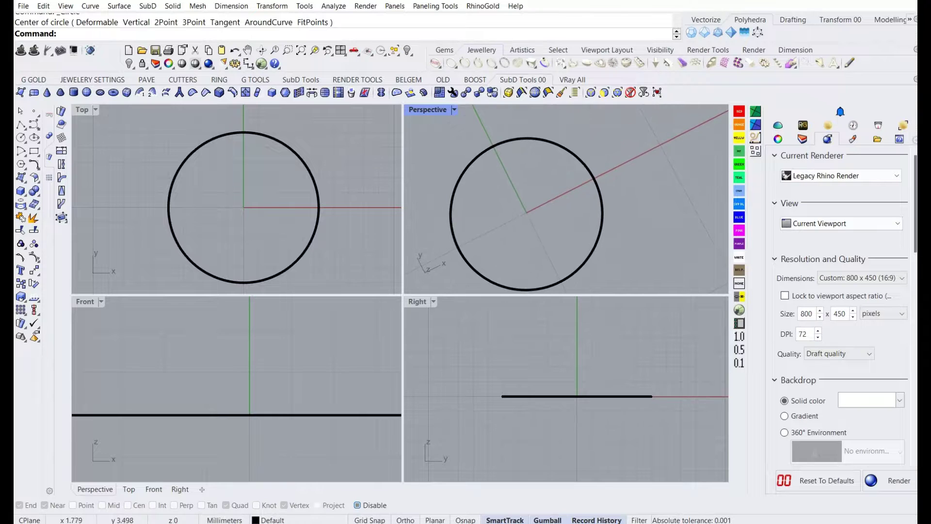
pyautogui.hotkey('ctrl', 'a')
pyautogui.press('F3')
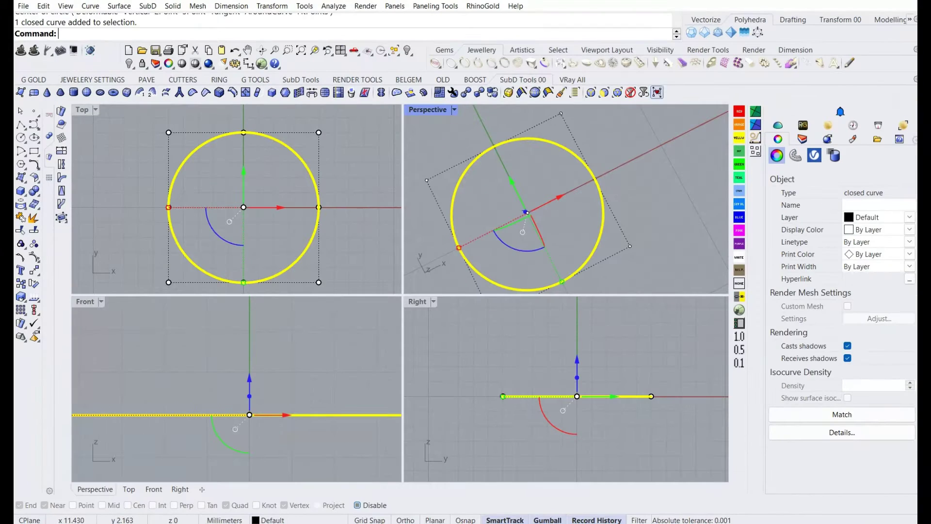
# Make the circle SubD friendly so its eight control points are evenly spaced.
pyautogui.click(657, 92)
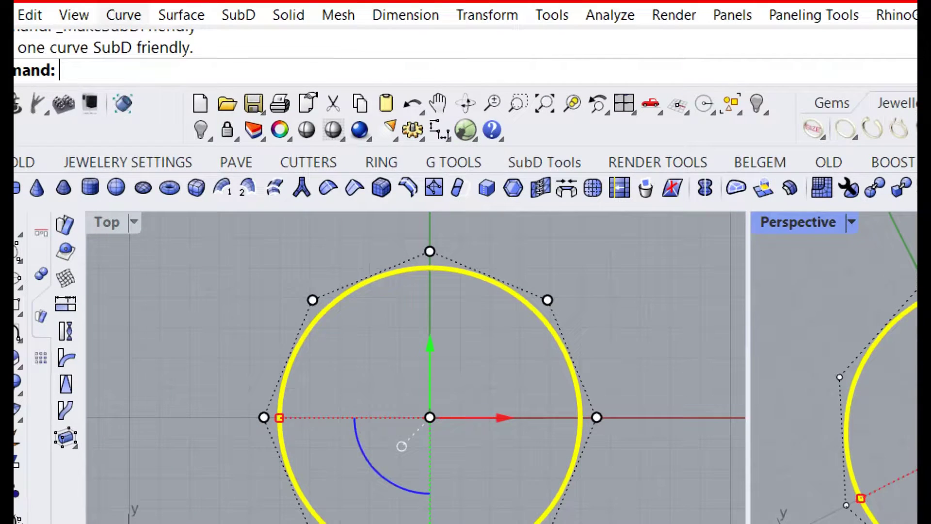
pyautogui.write('circle')
pyautogui.press('Return')
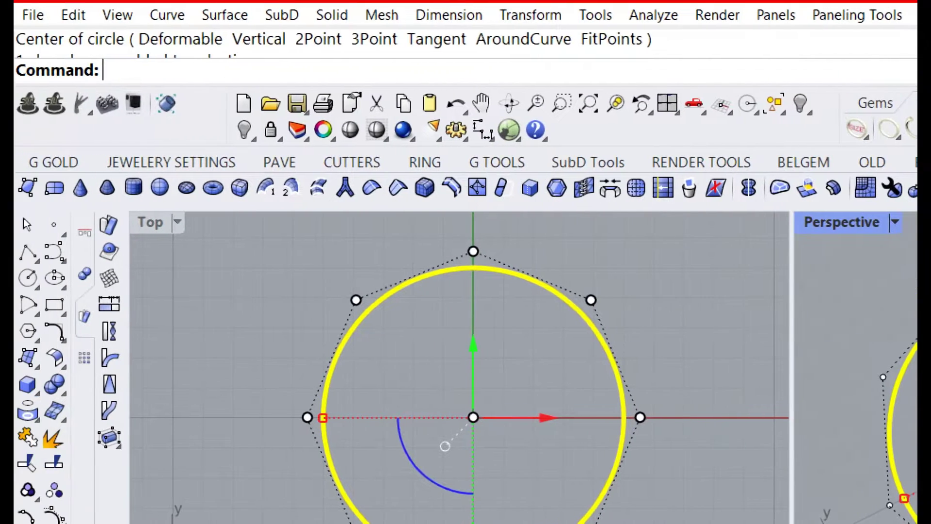
pyautogui.hotkey('alt', 'Left')
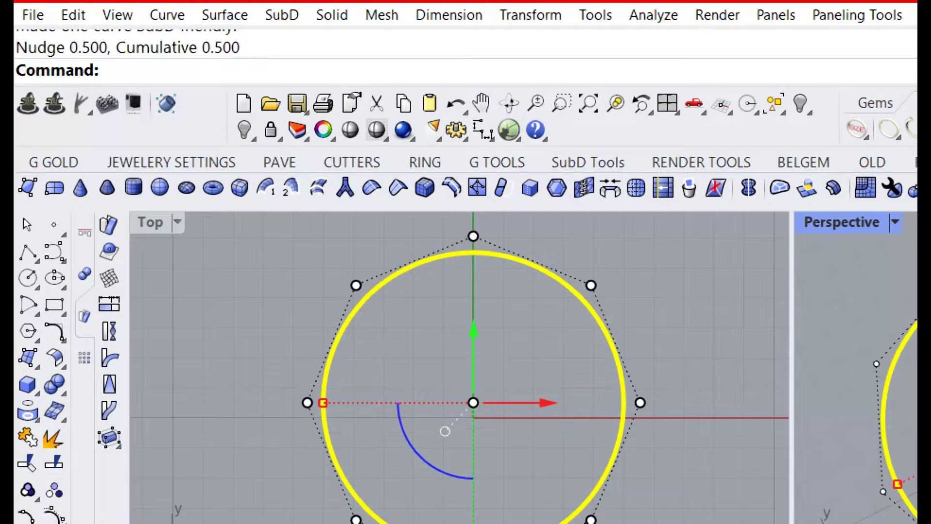
pyautogui.hotkey('alt', 'Right')
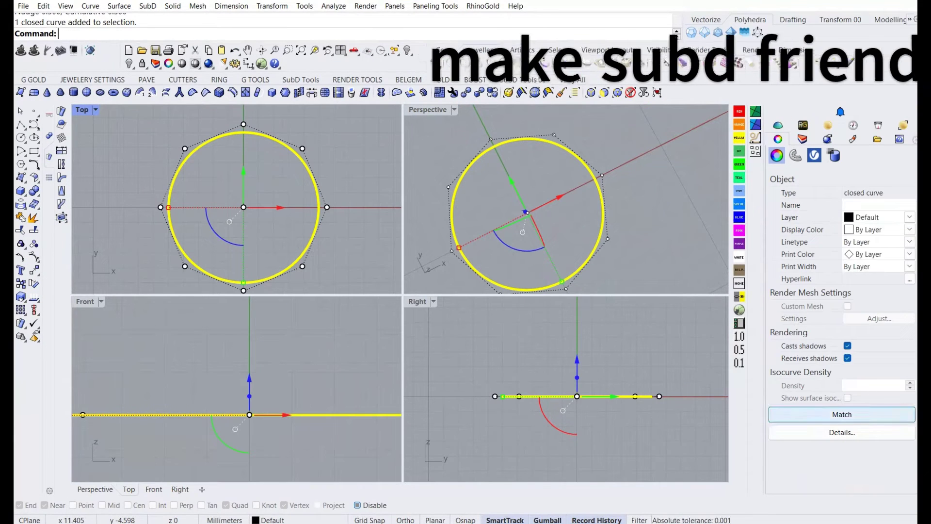
# Pan the Top view so the circle sits left, leaving room for a second circle.
pyautogui.moveTo(245, 204); pyautogui.dragTo(194, 198, button='right')
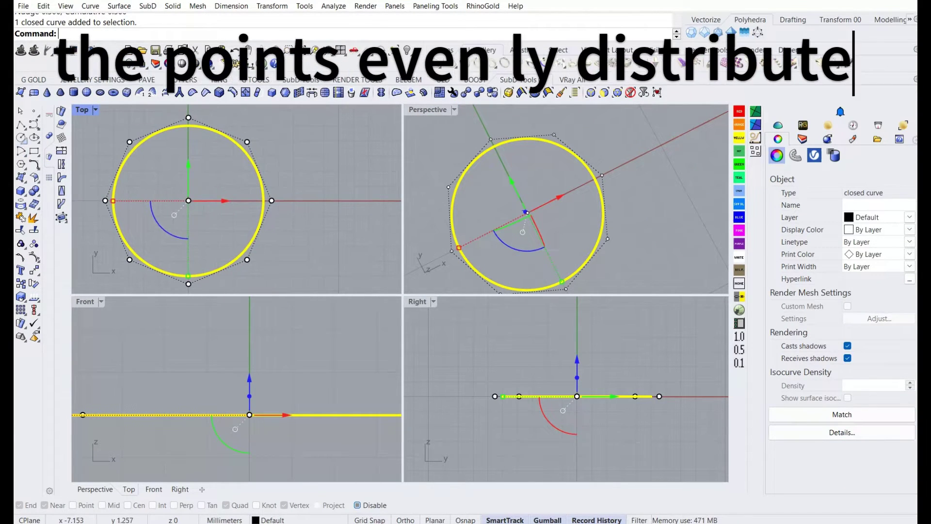
pyautogui.click(21, 137)
pyautogui.moveTo(368, 202); pyautogui.dragTo(273, 231, button='right')
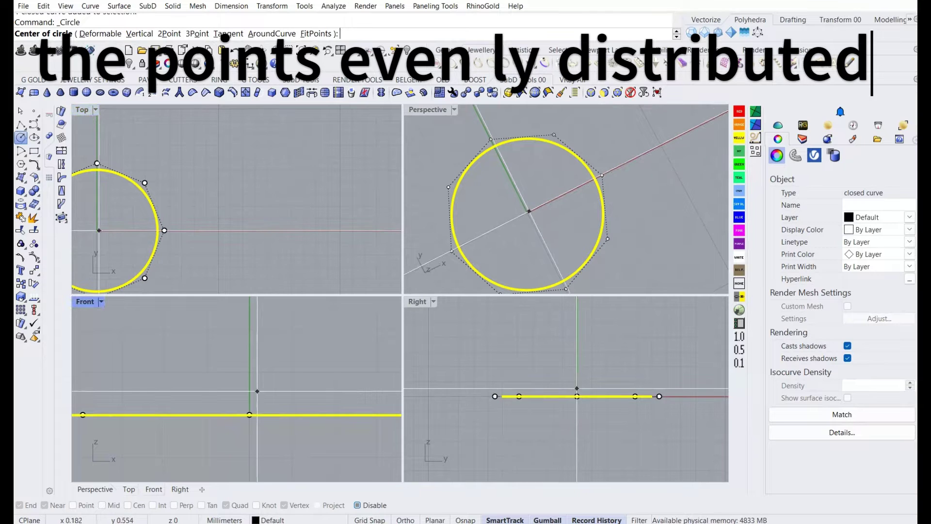
# Place a plain 10 mm diameter circle to the right of the first one.
pyautogui.click(292, 231)
pyautogui.write('10')
pyautogui.press('Return')
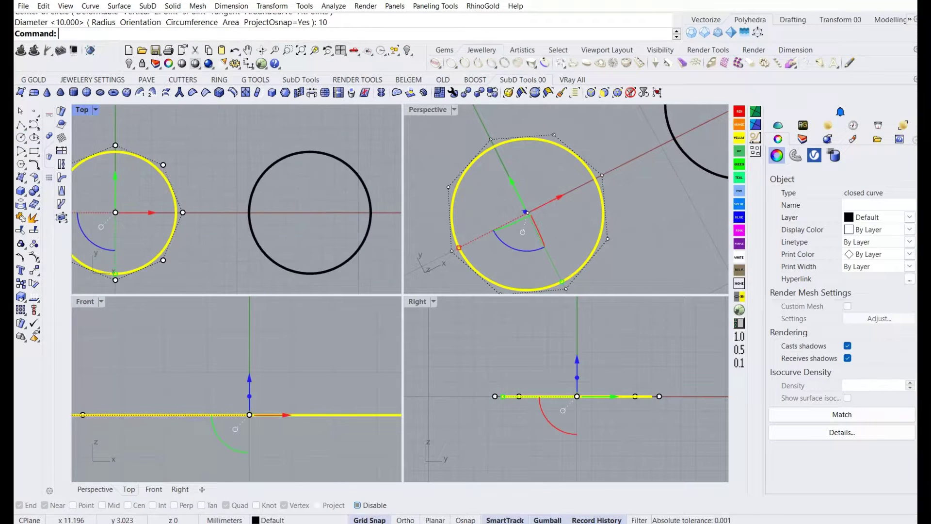
# Select both circles and maximize the Top view to compare their control points.
pyautogui.click(340, 254)
pyautogui.keyDown('shift'); pyautogui.click(158, 230); pyautogui.keyUp('shift')
pyautogui.doubleClick(81, 110)
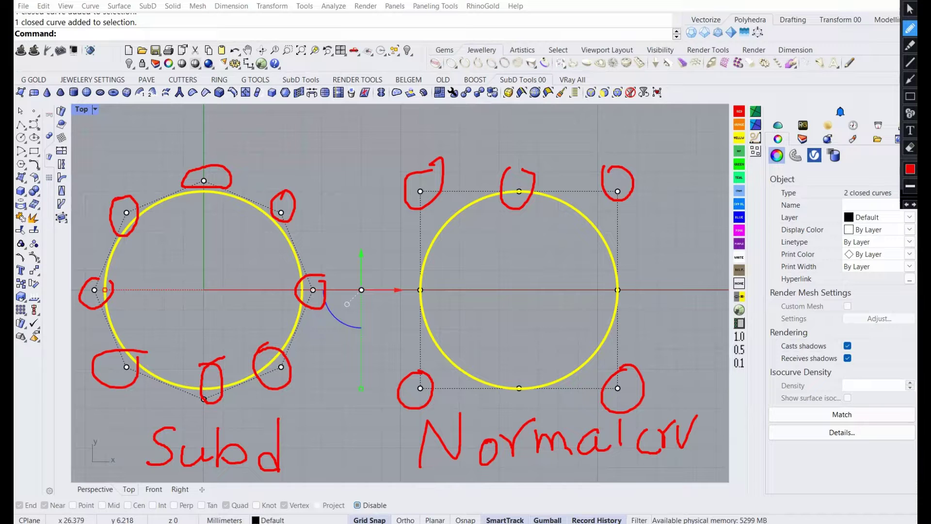
pyautogui.scroll(-2, 405, 258)
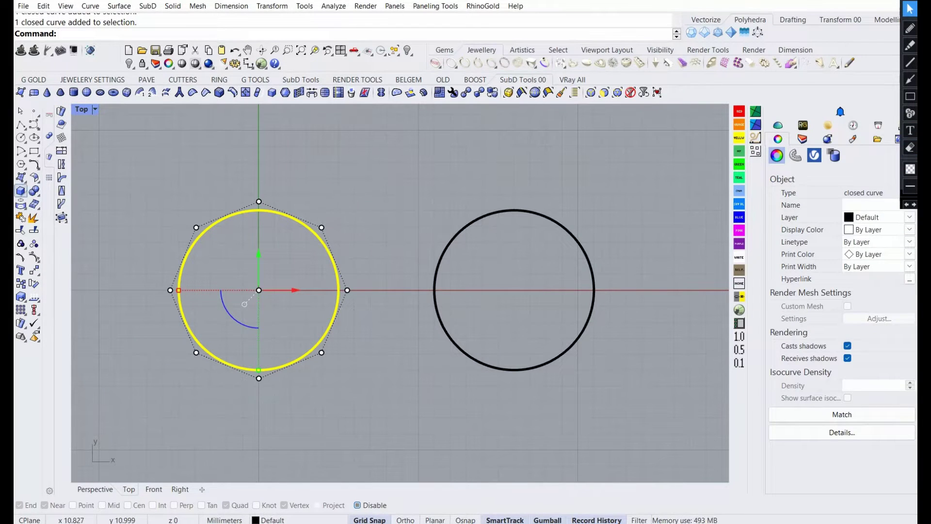
# Wrap the circles in pipes of diameter 1.
pyautogui.click(23, 193)
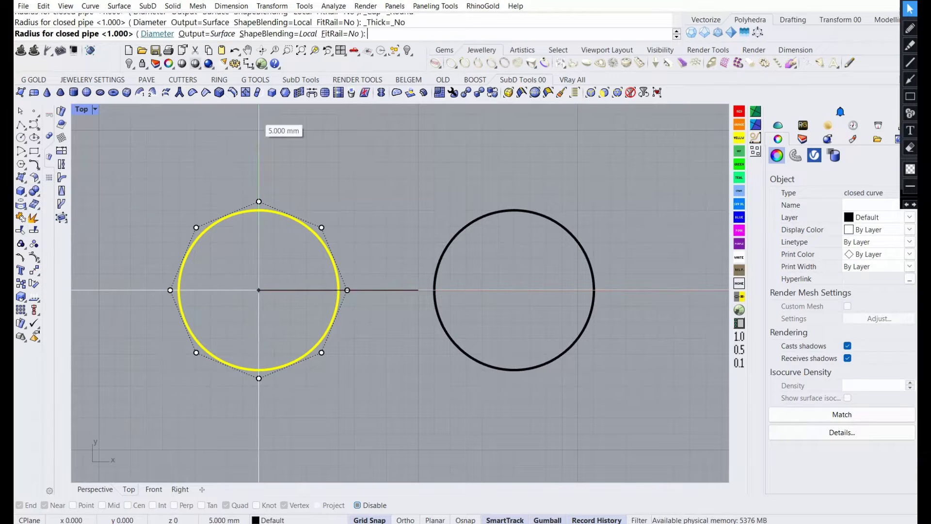
pyautogui.write('d')
pyautogui.press('Return')
pyautogui.write('1')
pyautogui.press('Return')
pyautogui.press('Return')
pyautogui.press('Return')
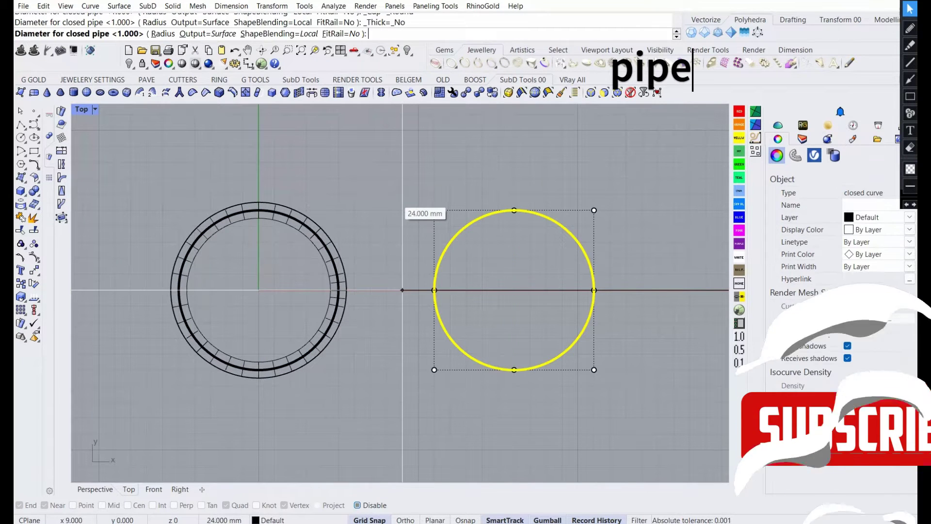
pyautogui.press('Return')
pyautogui.press('Return')
# Pick the left circle curve from the overlapping objects and drag it right, its ring following.
pyautogui.scroll(3, 388, 287)
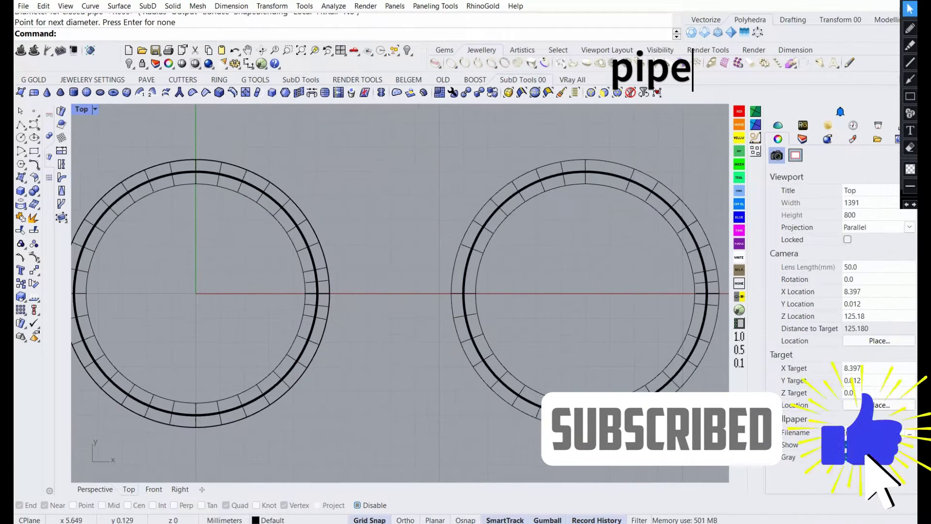
pyautogui.click(315, 291)
pyautogui.click(451, 291)
pyautogui.click(301, 306)
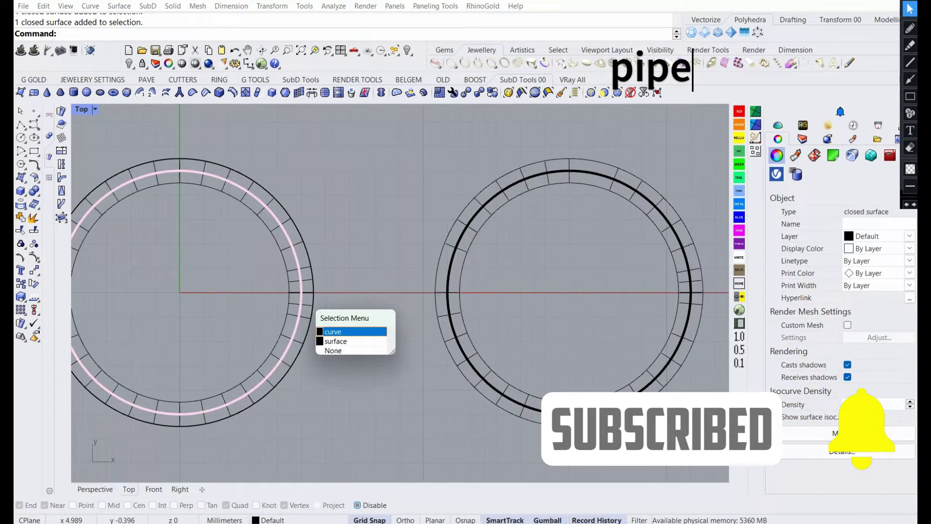
pyautogui.click(354, 331)
pyautogui.moveTo(209, 291); pyautogui.dragTo(281, 291)
pyautogui.press('Escape')
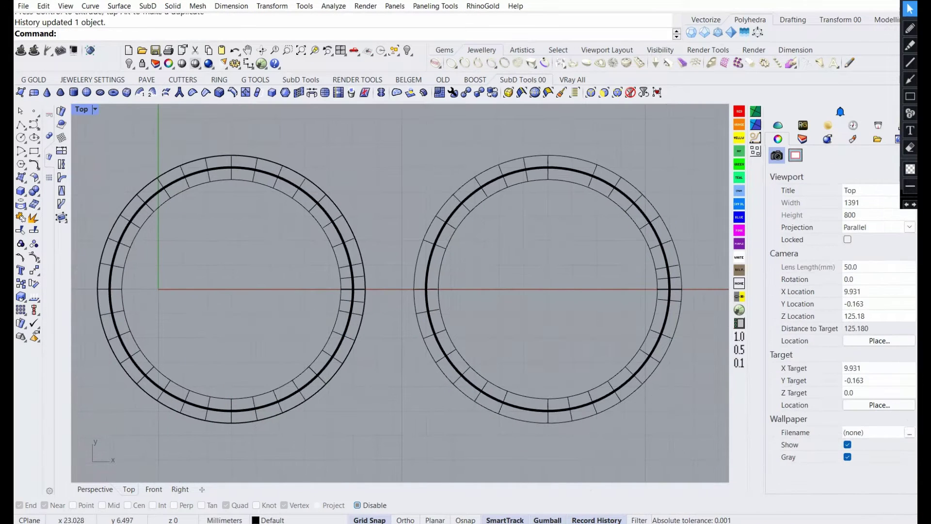
pyautogui.click(910, 28)
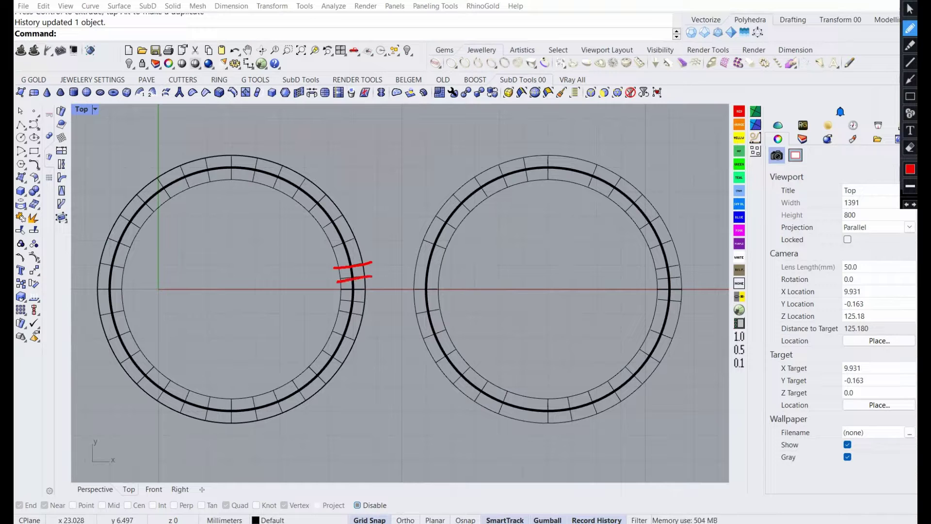
pyautogui.moveTo(420, 337); pyautogui.dragTo(458, 327)
pyautogui.moveTo(412, 313)
pyautogui.mouseDown()
pyautogui.moveTo(448, 307)
pyautogui.moveTo(460, 283)
pyautogui.mouseUp()
pyautogui.moveTo(409, 229); pyautogui.dragTo(461, 249)
pyautogui.moveTo(425, 208); pyautogui.dragTo(473, 239)
pyautogui.moveTo(441, 187); pyautogui.dragTo(469, 209)
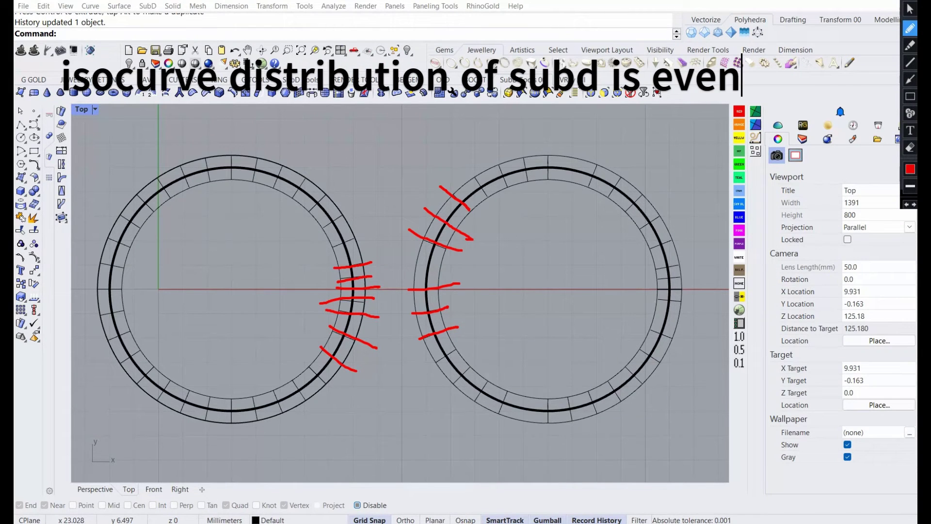
pyautogui.click(910, 147)
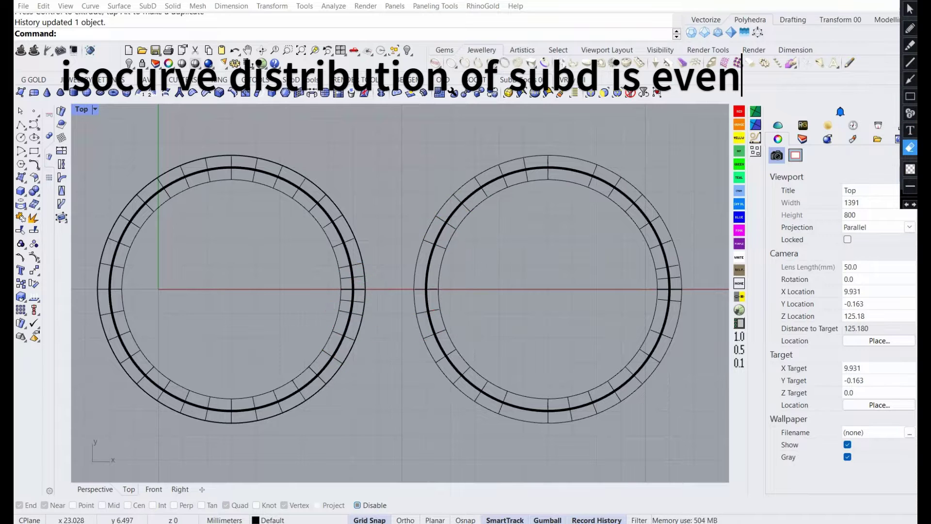
pyautogui.click(909, 9)
# Delete the left ring's pipe surface, then undo to restore it.
pyautogui.click(109, 289)
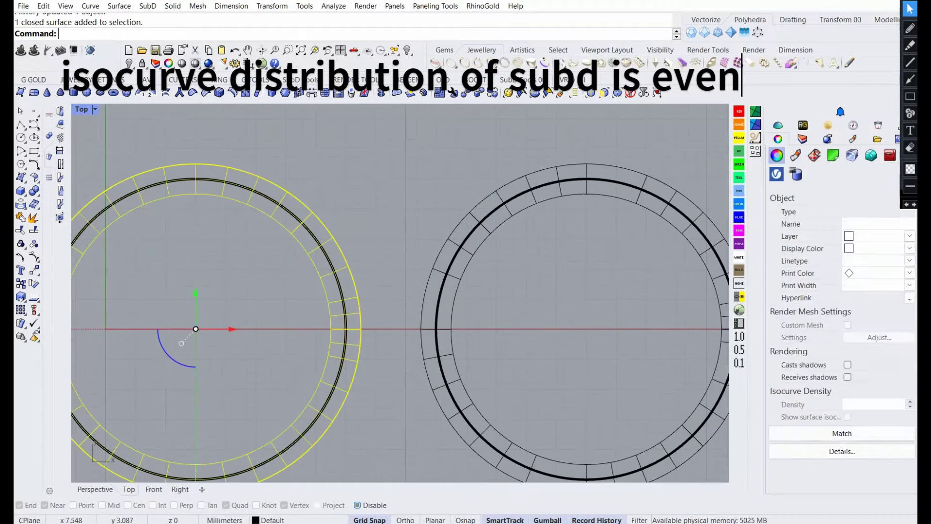
pyautogui.press('Delete')
pyautogui.click(407, 310)
pyautogui.hotkey('ctrl', 'z')
pyautogui.click(356, 311)
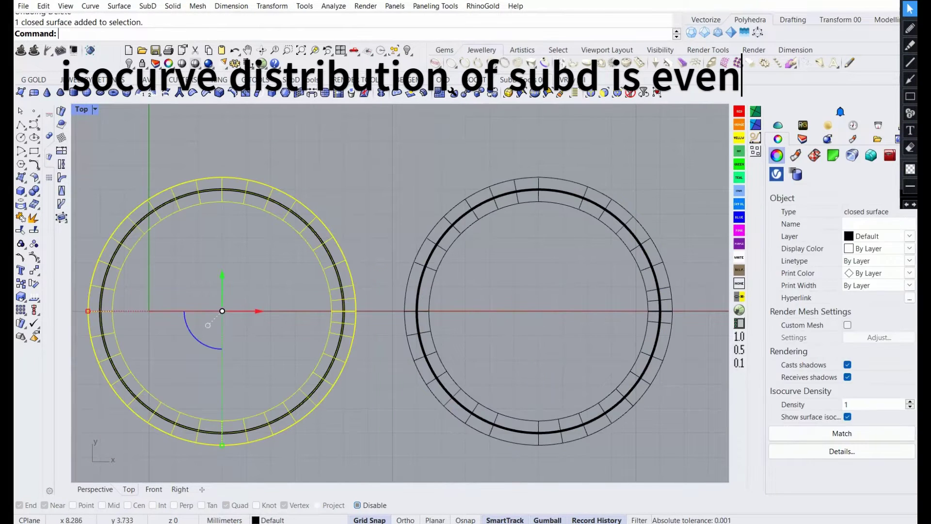
# Check the ring's Rebuild settings, delete and restore the bands, and select the left circle.
pyautogui.write('rebuild')
pyautogui.press('Return')
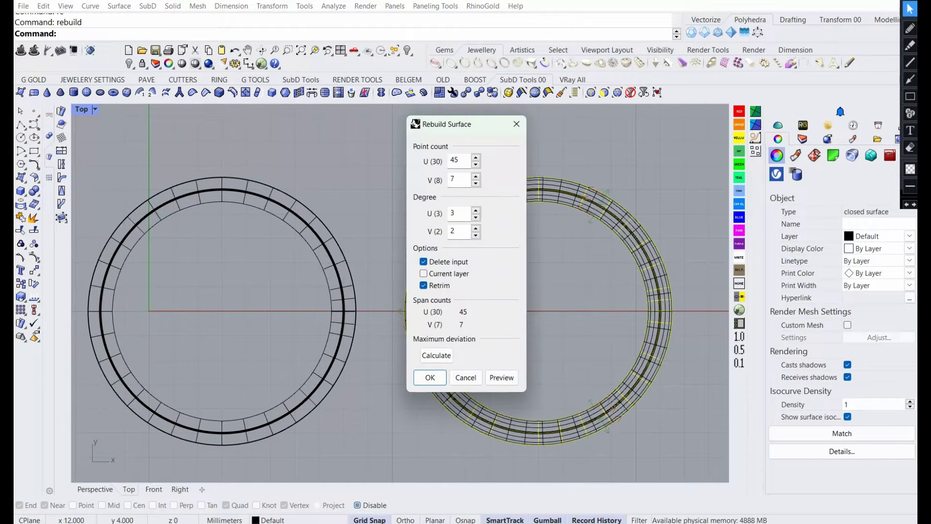
pyautogui.press('Return')
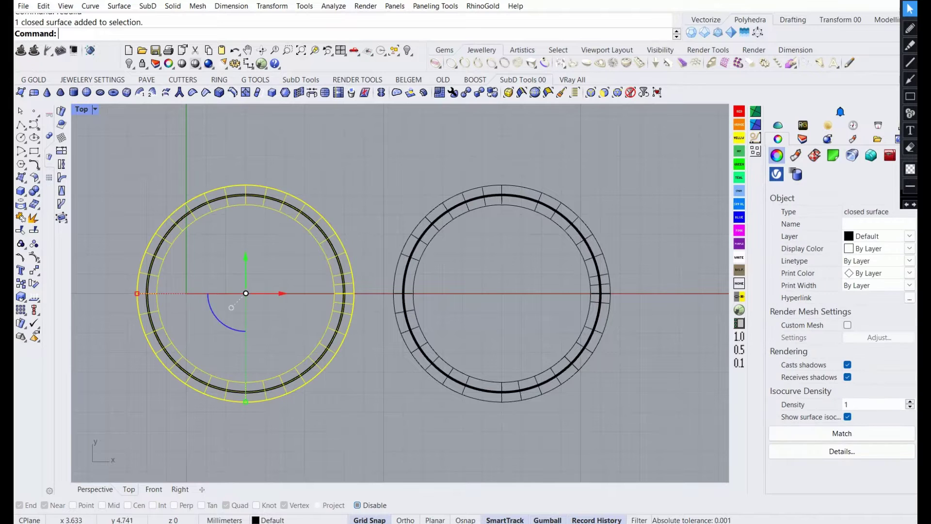
pyautogui.press('Delete')
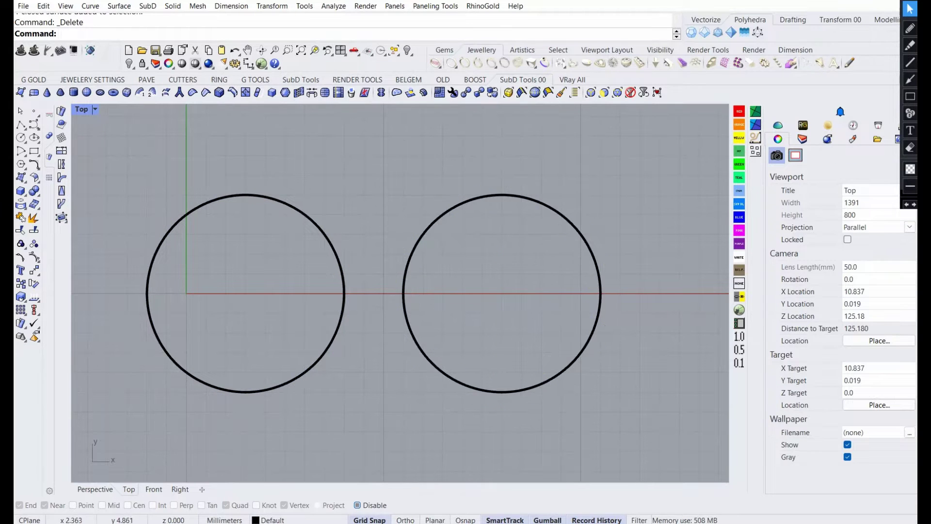
pyautogui.hotkey('ctrl', 'z')
pyautogui.click(147, 293)
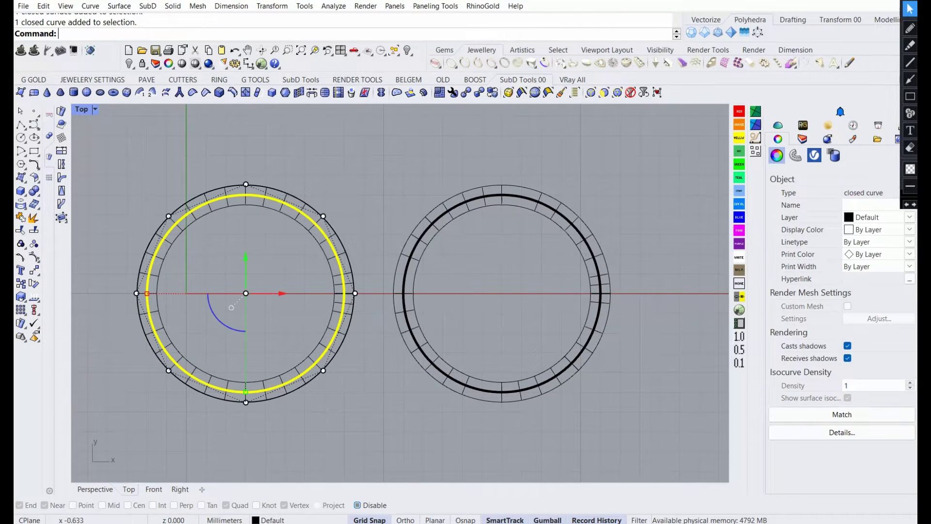
# Pull the left curve's top point up into a teardrop, then undo a trial horizontal squeeze.
pyautogui.click(246, 184)
pyautogui.moveTo(239, 198); pyautogui.dragTo(239, 159)
pyautogui.keyDown('shift'); pyautogui.click(348, 307); pyautogui.keyUp('shift')
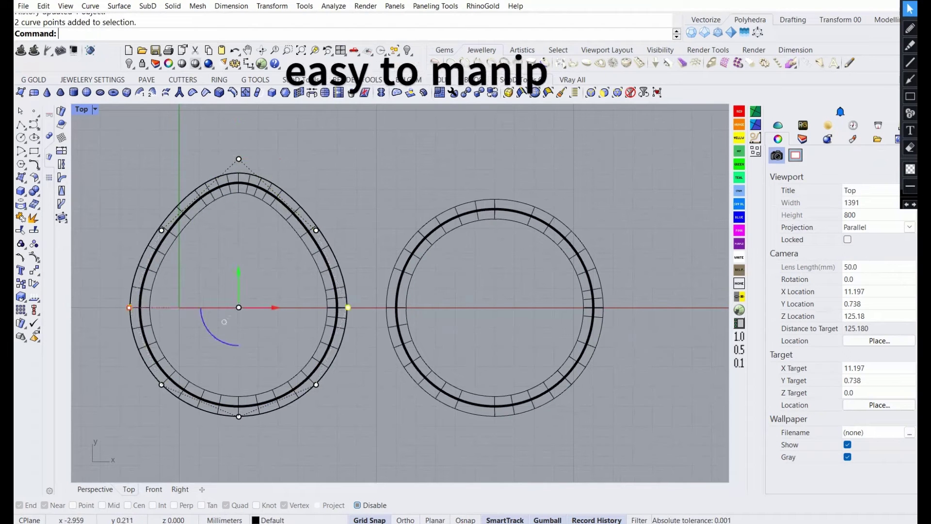
pyautogui.click(167, 376)
pyautogui.click(189, 393)
pyautogui.moveTo(238, 308)
pyautogui.mouseDown()
pyautogui.moveTo(140, 307)
pyautogui.moveTo(179, 308)
pyautogui.mouseUp()
pyautogui.hotkey('ctrl', 'z')
# Try pulling the bottom point into a leaf and rounded diamond, then revert to a circle.
pyautogui.click(239, 416)
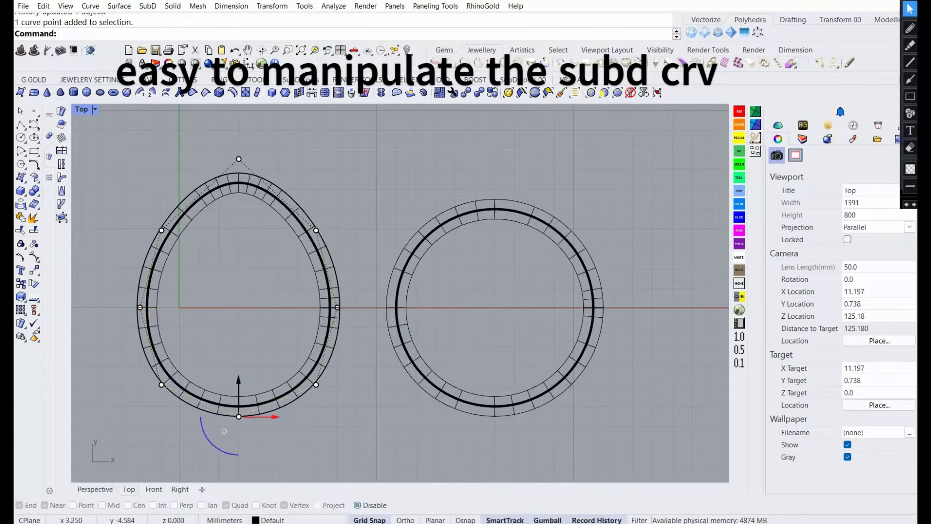
pyautogui.moveTo(238, 417); pyautogui.dragTo(239, 476)
pyautogui.moveTo(342, 326)
pyautogui.mouseDown()
pyautogui.moveTo(337, 308)
pyautogui.moveTo(359, 308)
pyautogui.mouseUp()
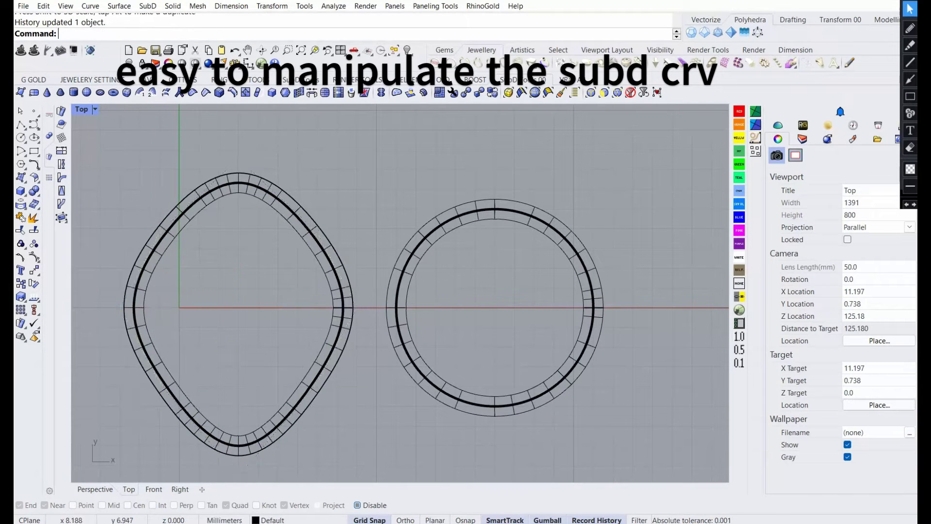
pyautogui.scroll(-3, 291, 315)
pyautogui.hotkey('ctrl', 'z')
pyautogui.hotkey('ctrl', 'y')
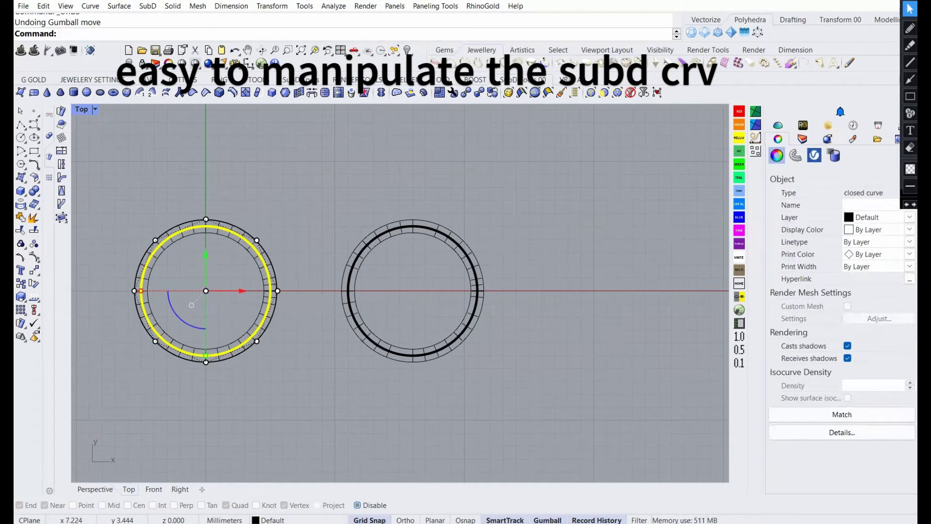
# Scale four control points of the left curve inward into a four-pointed star.
pyautogui.moveTo(136, 276); pyautogui.dragTo(326, 300)
pyautogui.moveTo(264, 291); pyautogui.dragTo(156, 293)
pyautogui.hotkey('ctrl', 'z')
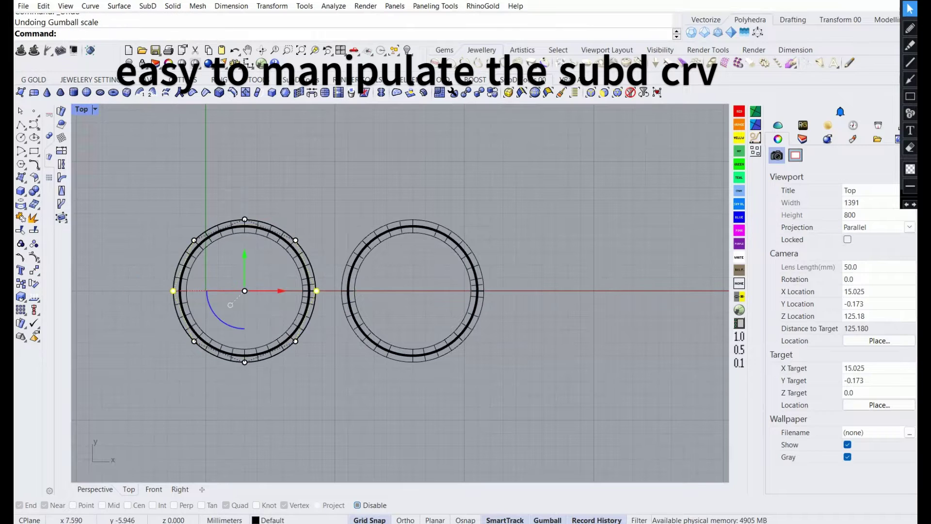
pyautogui.click(295, 240)
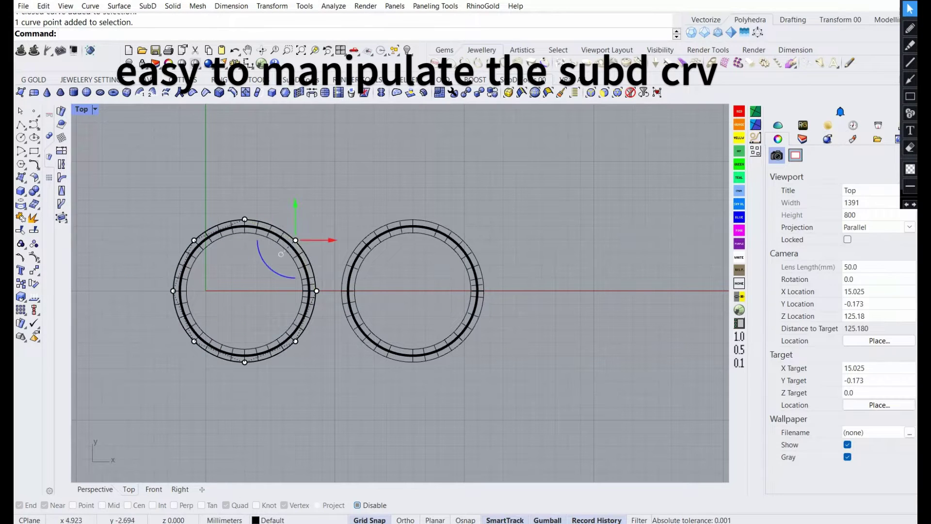
pyautogui.moveTo(194, 291); pyautogui.dragTo(228, 291)
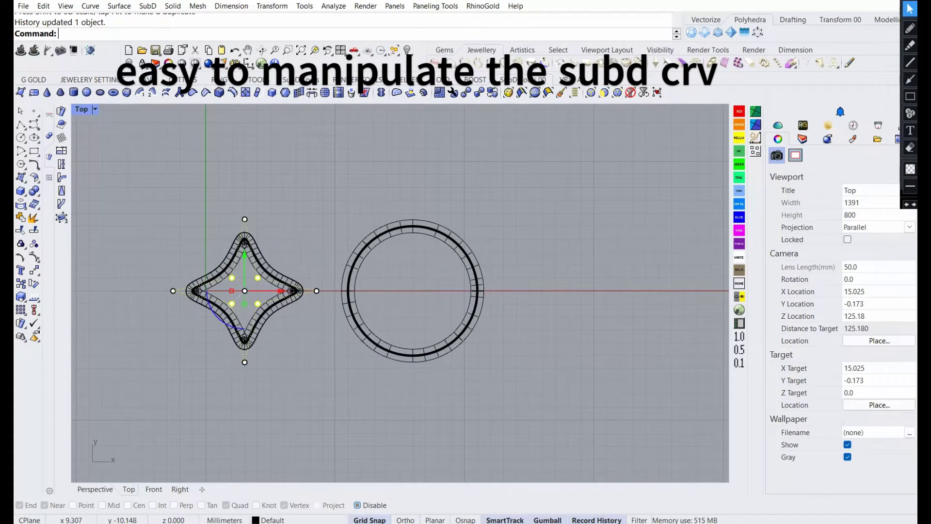
pyautogui.moveTo(485, 291); pyautogui.dragTo(438, 295, button='right')
pyautogui.click(431, 290)
pyautogui.scroll(3, 340, 296)
# Pinch the right ring's side points inward into a vertical figure-eight.
pyautogui.click(266, 173)
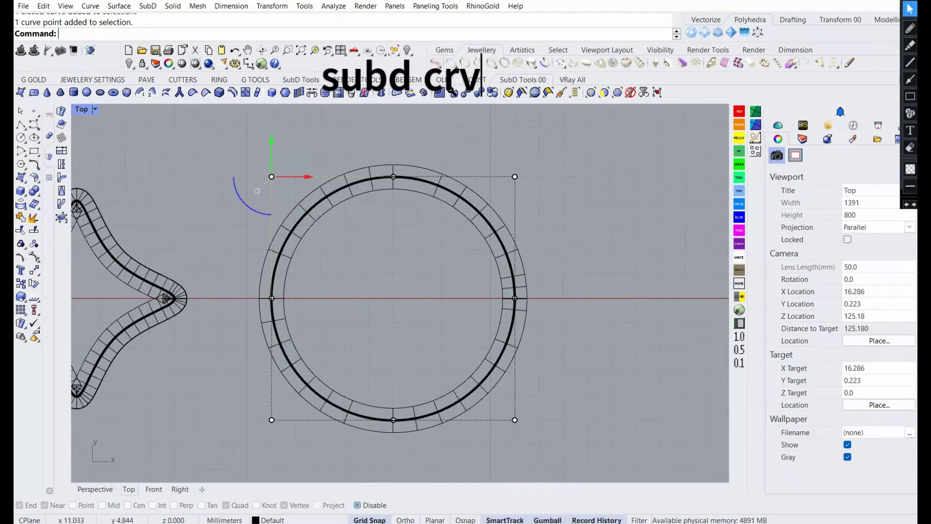
pyautogui.moveTo(267, 172); pyautogui.dragTo(334, 243)
pyautogui.hotkey('ctrl', 'z')
pyautogui.click(514, 271)
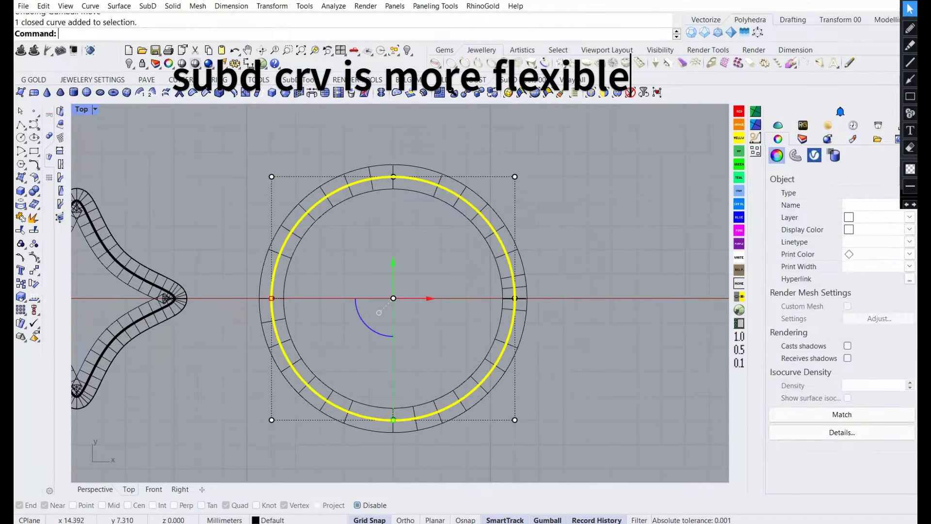
pyautogui.moveTo(373, 160); pyautogui.dragTo(412, 436)
pyautogui.moveTo(393, 265); pyautogui.dragTo(393, 281)
pyautogui.hotkey('ctrl', 'z')
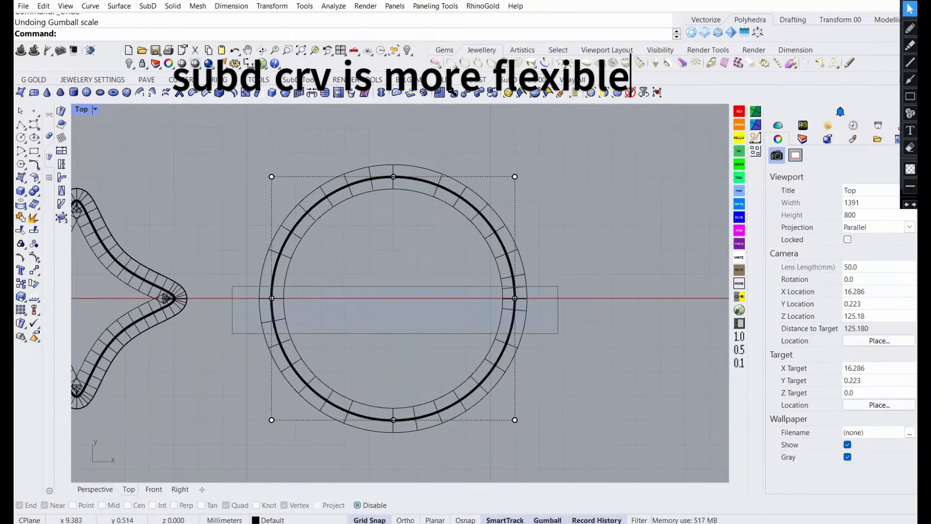
pyautogui.moveTo(272, 298); pyautogui.dragTo(339, 298)
pyautogui.moveTo(388, 291); pyautogui.dragTo(451, 300, button='right')
pyautogui.scroll(2, 552, 300)
# Spread the star's four inner points outward into a rounded diamond.
pyautogui.click(97, 305)
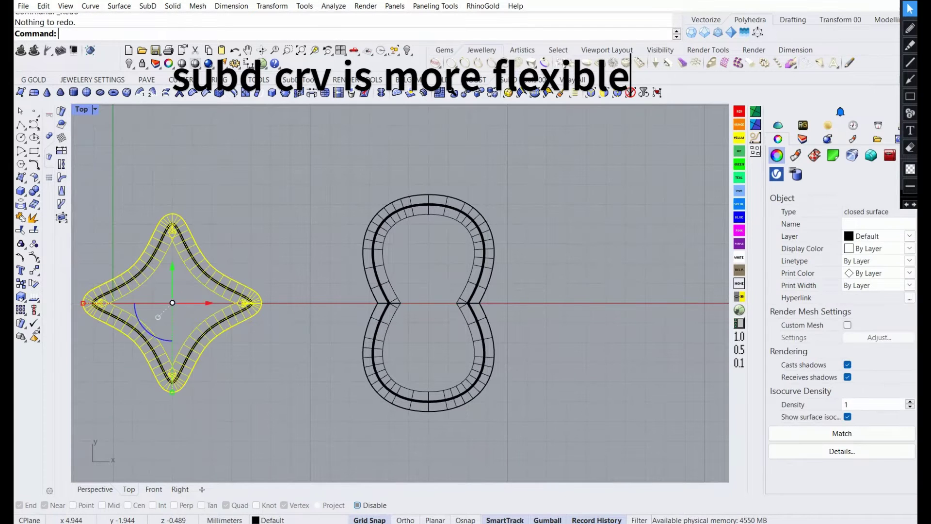
pyautogui.moveTo(388, 291); pyautogui.dragTo(441, 284, button='right')
pyautogui.moveTo(199, 269); pyautogui.dragTo(261, 335)
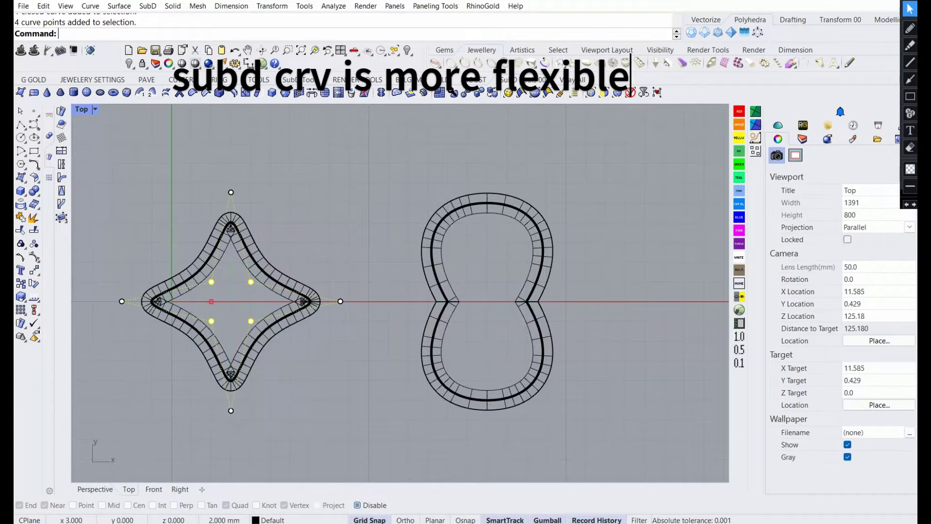
pyautogui.moveTo(211, 301); pyautogui.dragTo(192, 301)
pyautogui.scroll(-1, 464, 260)
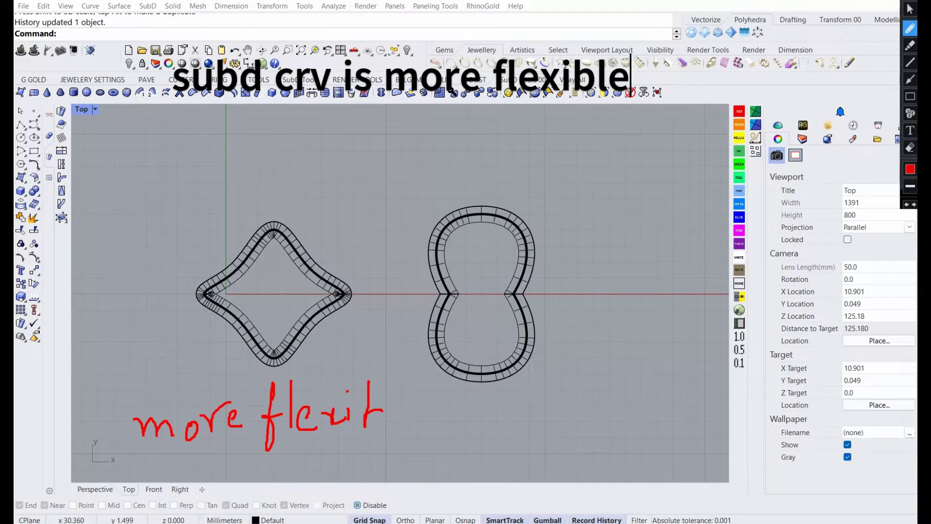
# Adjust the view and select every curve in the scene.
pyautogui.moveTo(383, 410); pyautogui.dragTo(371, 426)
pyautogui.moveTo(384, 382); pyautogui.dragTo(413, 428)
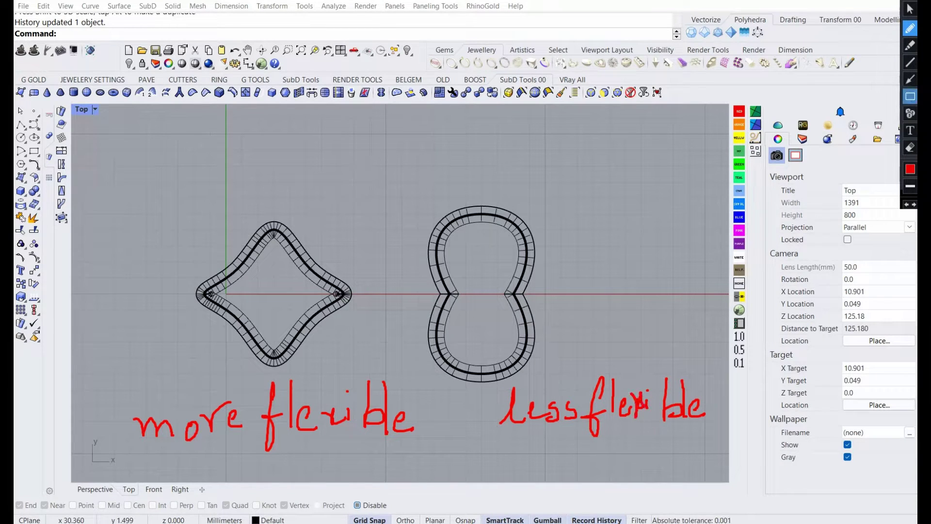
pyautogui.click(910, 147)
pyautogui.click(910, 9)
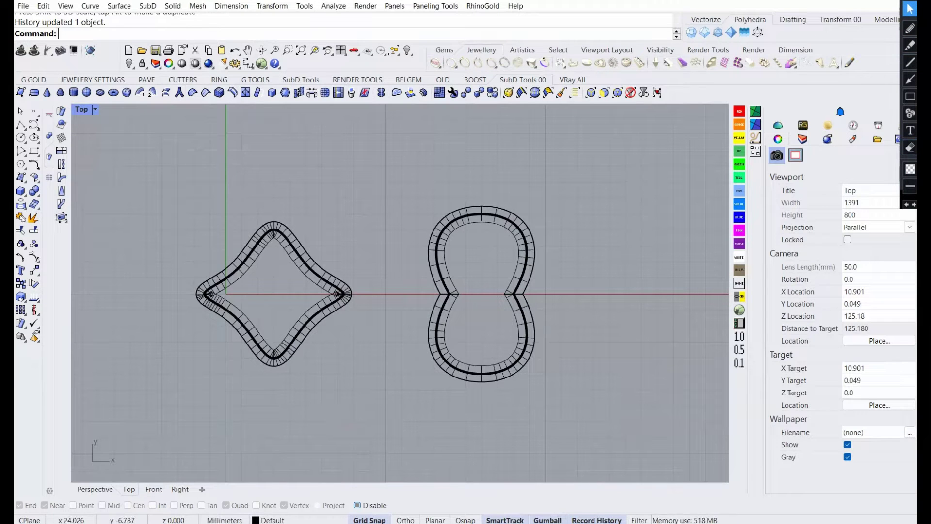
pyautogui.hotkey('ctrl', 'a')
# Delete all curves and draw a diameter-18 circle at the origin in the Front view.
pyautogui.press('Delete')
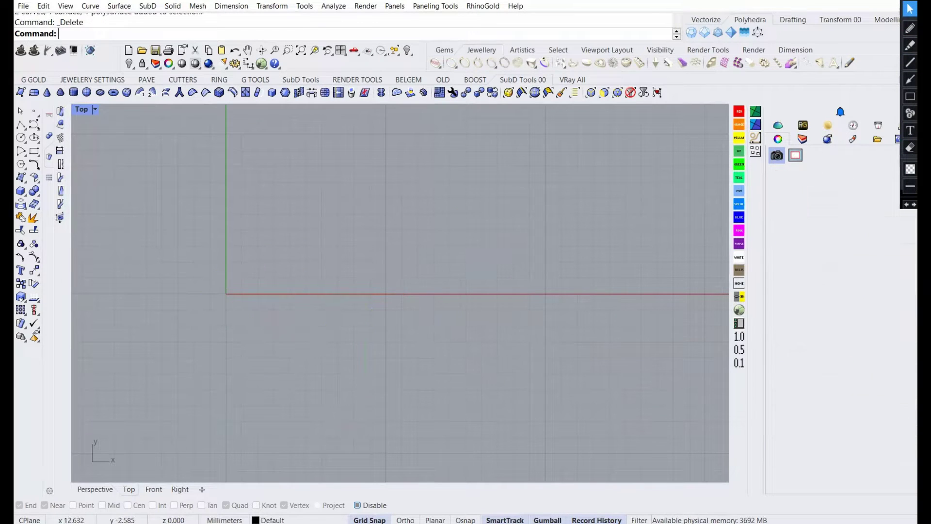
pyautogui.doubleClick(82, 109)
pyautogui.click(21, 137)
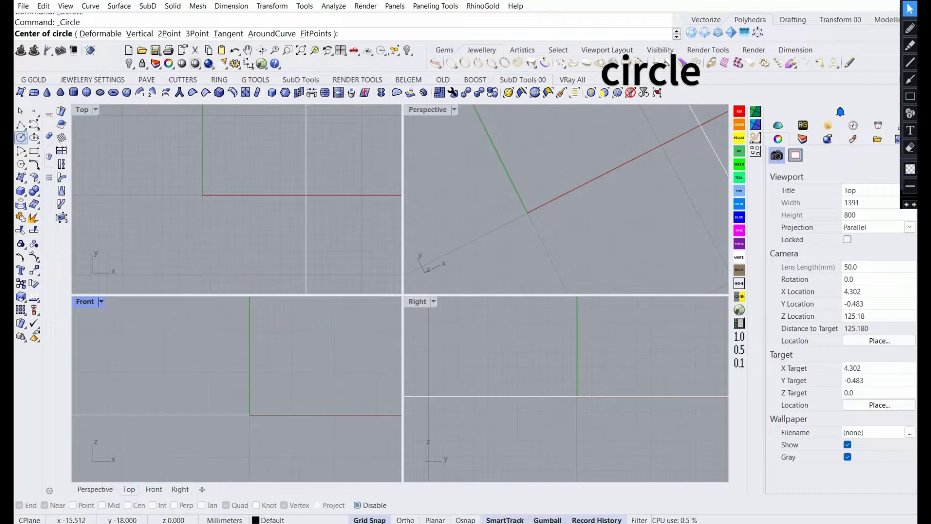
pyautogui.click(250, 415)
pyautogui.write('18')
pyautogui.press('Return')
pyautogui.scroll(5, 244, 431)
pyautogui.hotkey('ctrl', 'shift', 'e')
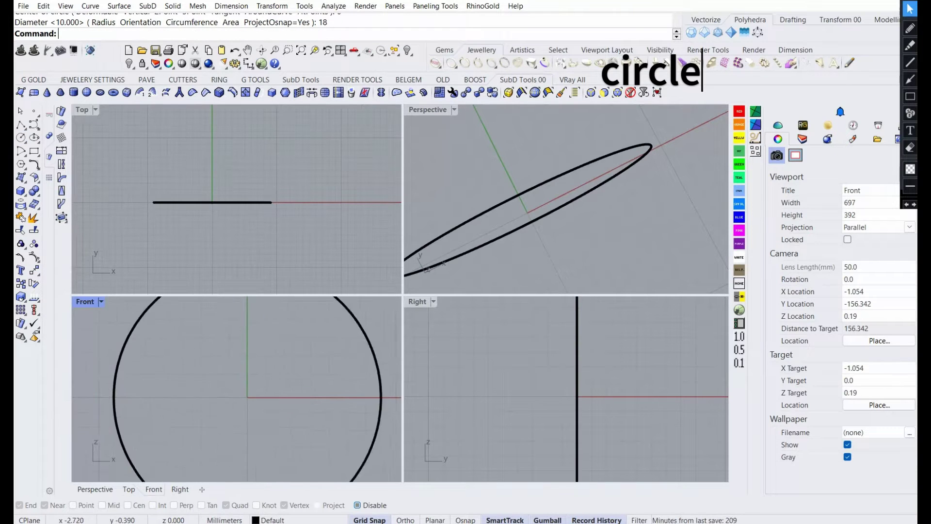
# Make the circle SubD friendly and gumball-extrude it into a ring band.
pyautogui.hotkey('ctrl', 'a')
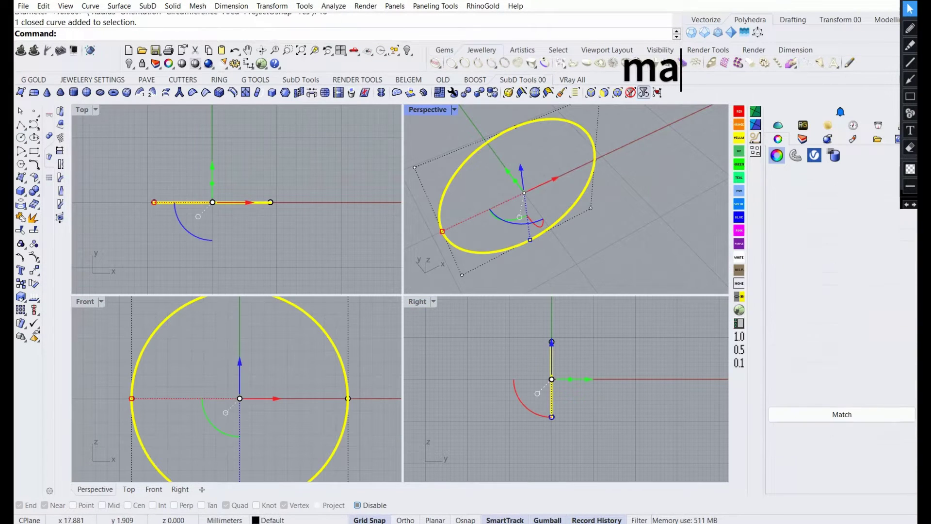
pyautogui.scroll(-3, 236, 388)
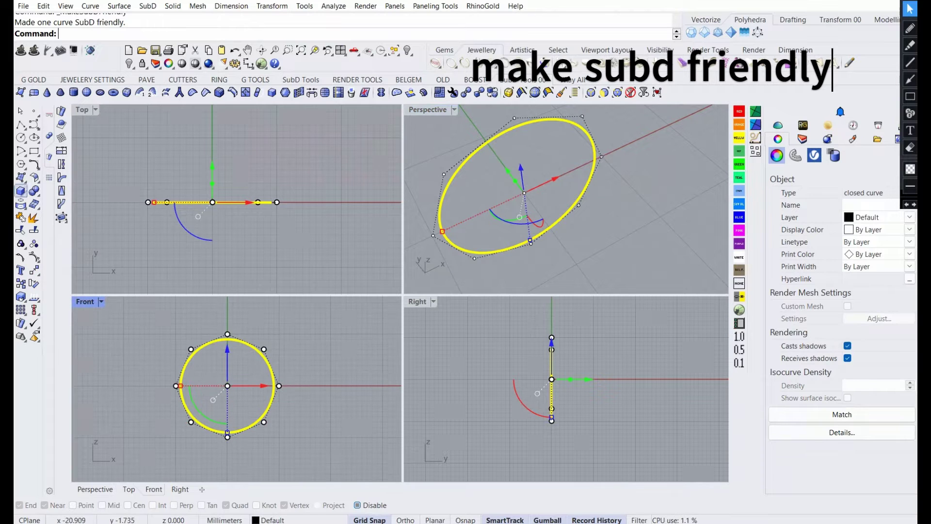
pyautogui.moveTo(570, 379); pyautogui.dragTo(589, 379)
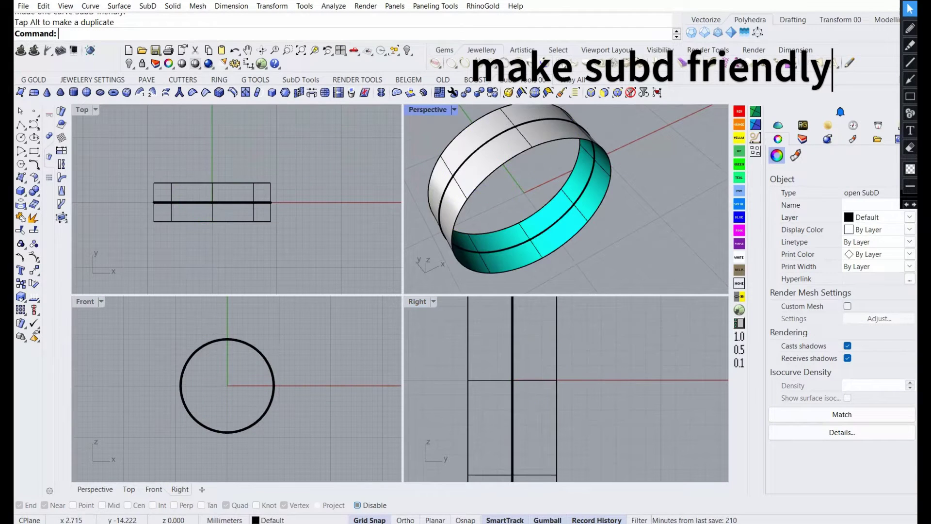
pyautogui.hotkey('ctrl', 'a')
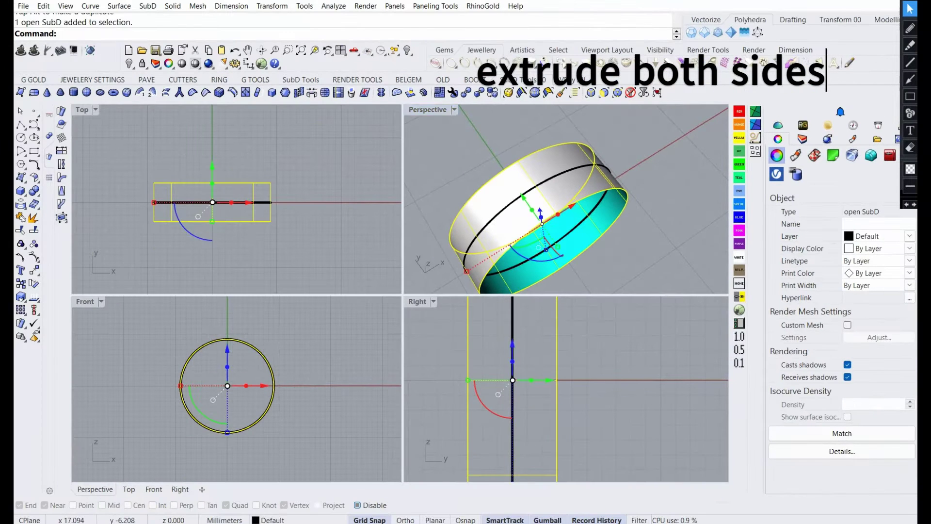
pyautogui.press('Escape')
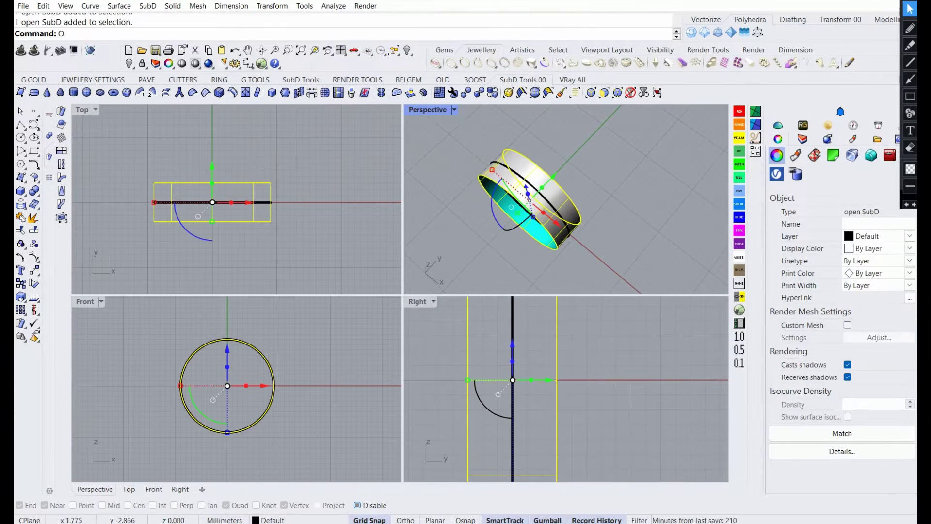
# Offset the SubD band by 1.5 with OffsetSubD into a thick ring.
pyautogui.write('OffsetSubD')
pyautogui.press('Return')
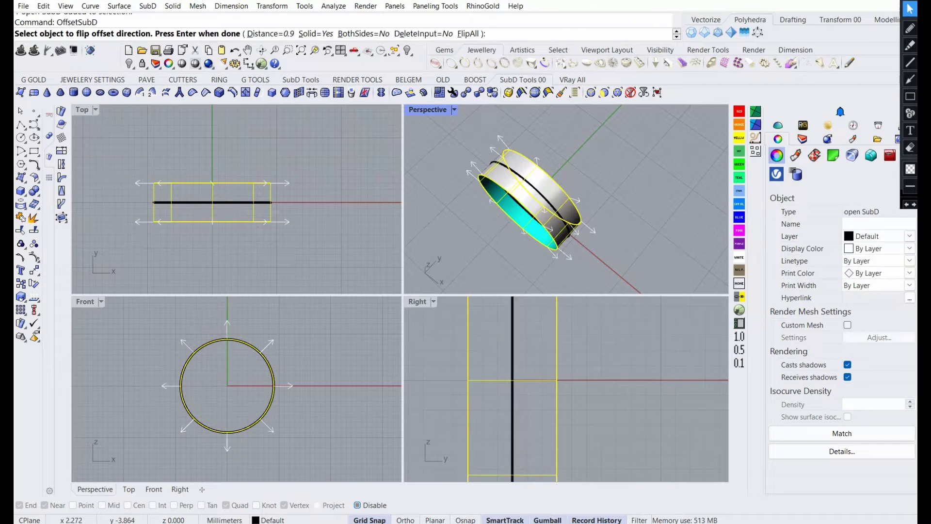
pyautogui.write('1.5')
pyautogui.press('Return')
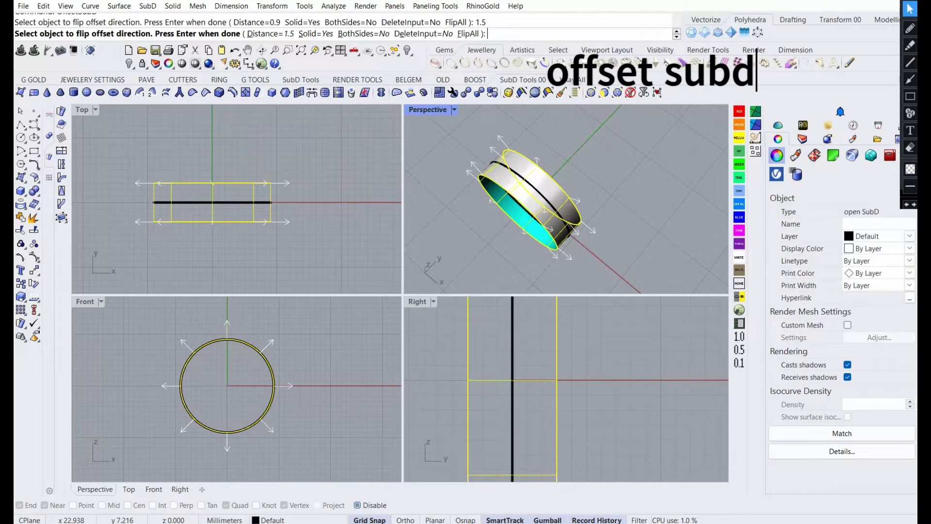
pyautogui.press('Return')
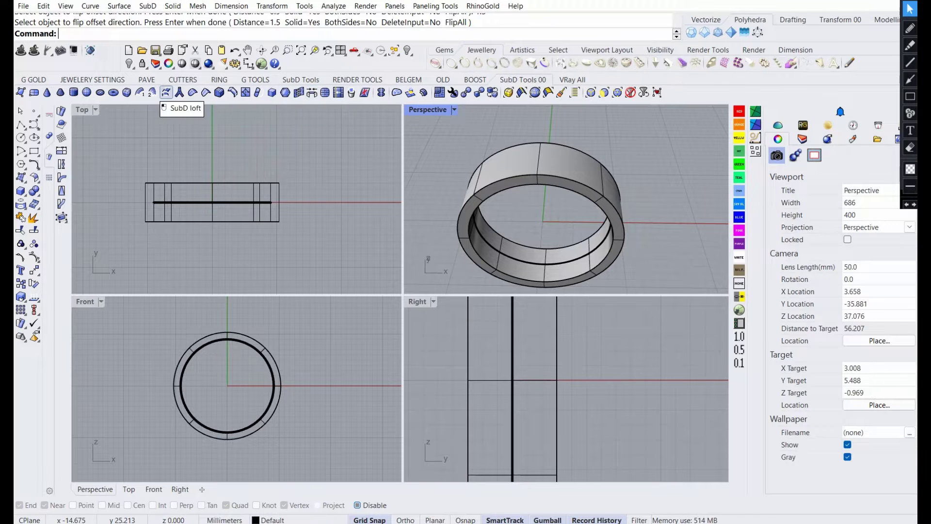
# Run RemoveCrease on the ring band, then select the whole ring.
pyautogui.rightClick(206, 92)
pyautogui.click(227, 333)
pyautogui.press('Return')
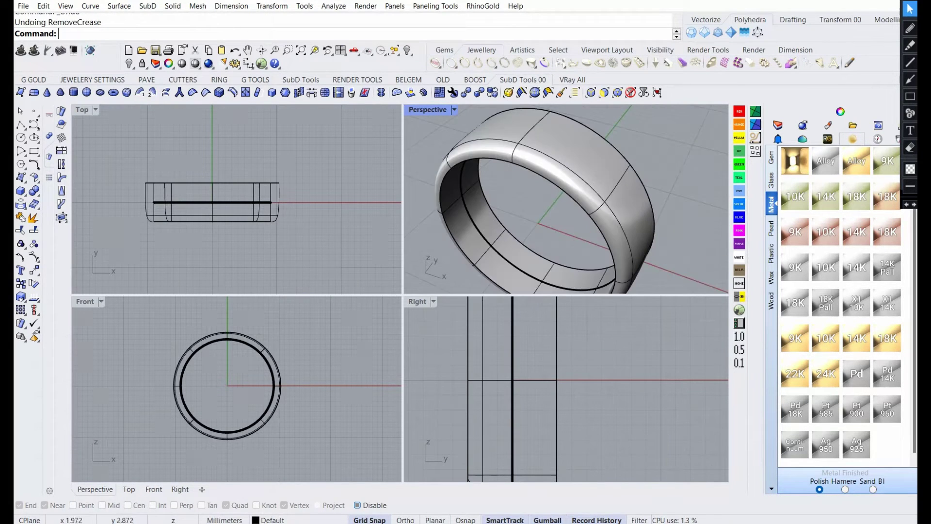
pyautogui.hotkey('ctrl', 'a')
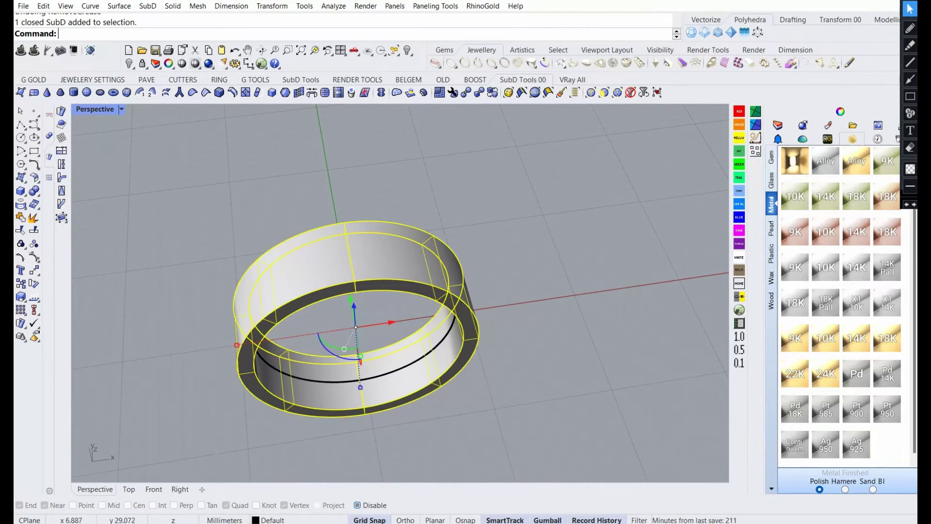
# Reflect the ring band across the X axis.
pyautogui.click(381, 92)
pyautogui.write('xis YAxis )')
pyautogui.press('Return')
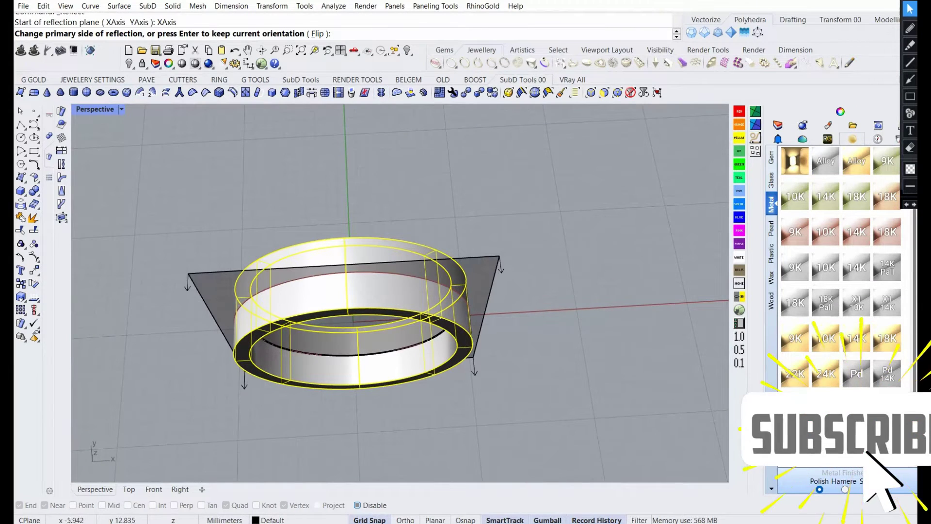
pyautogui.press('Return')
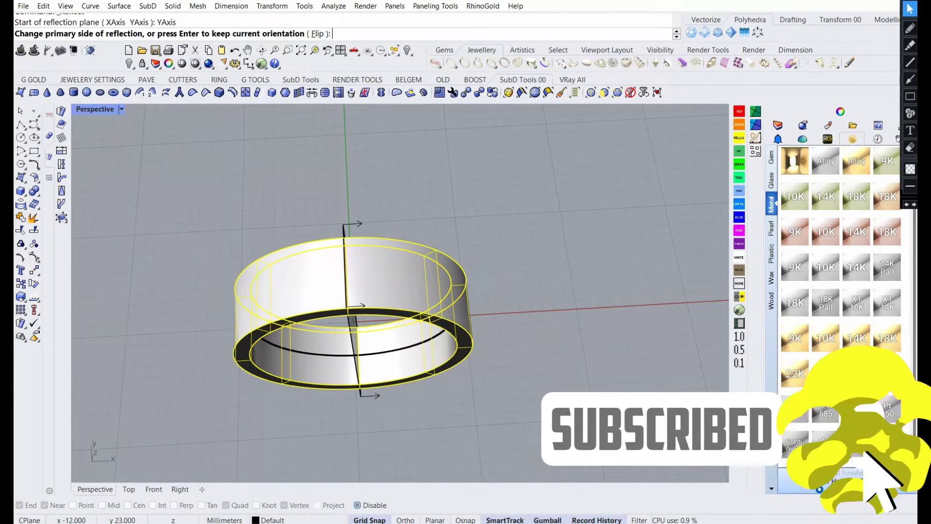
# Select a top face of the ring and try bulging it outward, undoing the last scale.
pyautogui.click(416, 384)
pyautogui.click(451, 405)
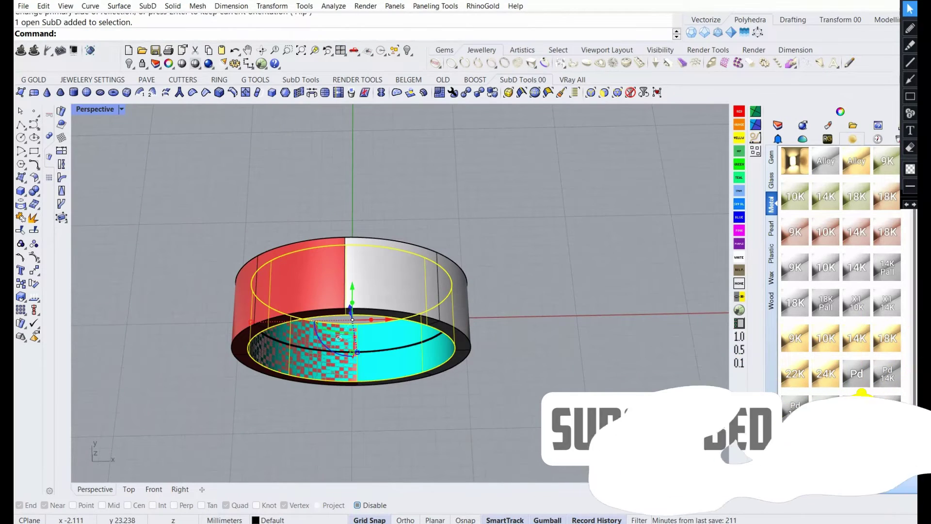
pyautogui.keyDown('ctrl'); pyautogui.keyDown('shift'); pyautogui.click(378, 228); pyautogui.keyUp('shift'); pyautogui.keyUp('ctrl')
pyautogui.moveTo(484, 291); pyautogui.dragTo(485, 218, button='right')
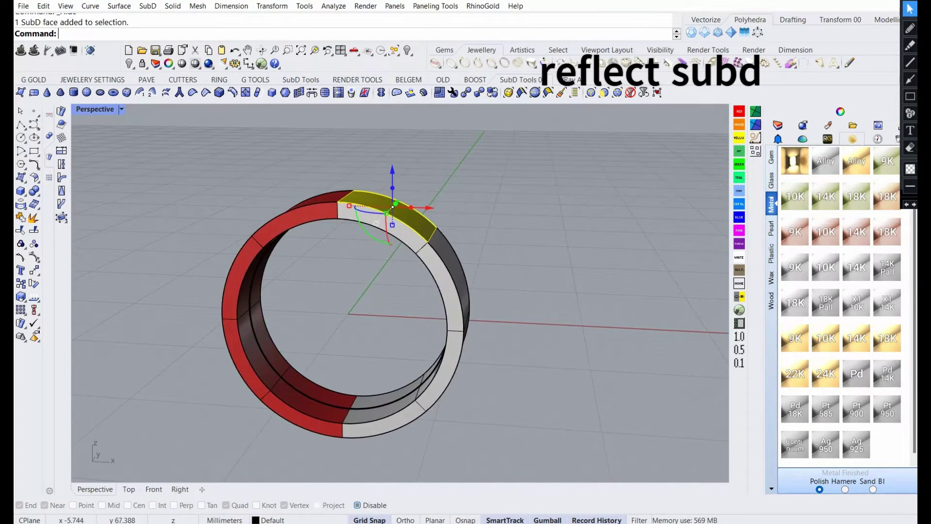
pyautogui.moveTo(383, 209); pyautogui.dragTo(383, 175)
pyautogui.moveTo(485, 291); pyautogui.dragTo(533, 315, button='right')
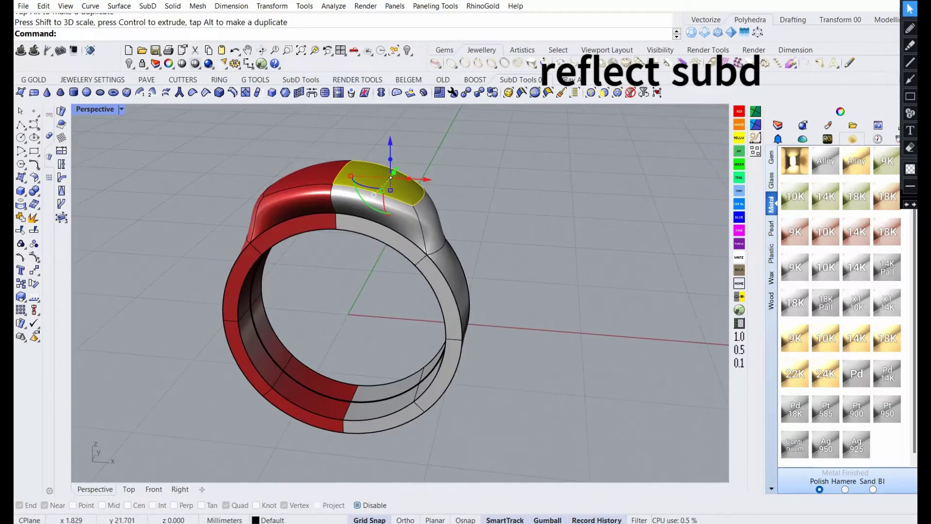
pyautogui.hotkey('ctrl', 'z')
# Pull a top face and its edge outward into a flared head.
pyautogui.keyDown('ctrl'); pyautogui.keyDown('shift'); pyautogui.click(405, 250); pyautogui.keyUp('shift'); pyautogui.keyUp('ctrl')
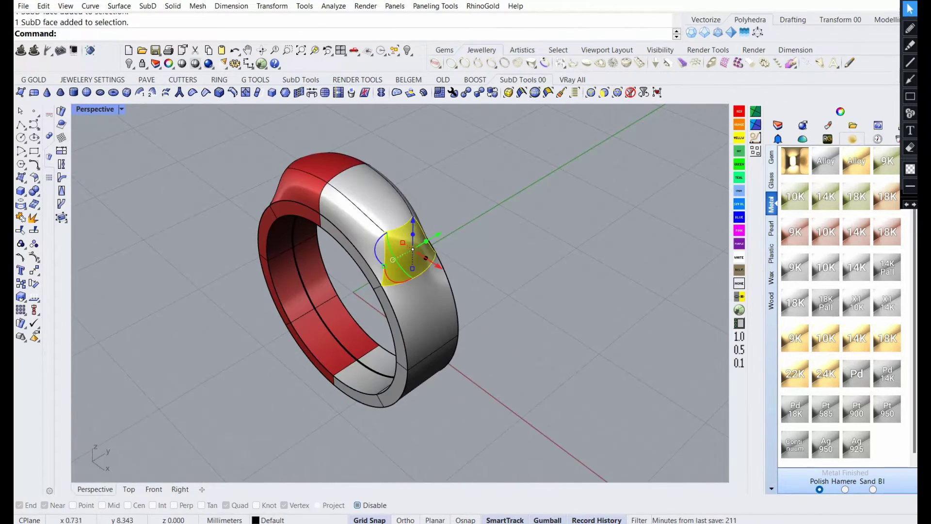
pyautogui.moveTo(417, 252); pyautogui.dragTo(456, 262)
pyautogui.moveTo(485, 291); pyautogui.dragTo(534, 315, button='right')
pyautogui.keyDown('ctrl'); pyautogui.keyDown('shift'); pyautogui.click(352, 228); pyautogui.keyUp('shift'); pyautogui.keyUp('ctrl')
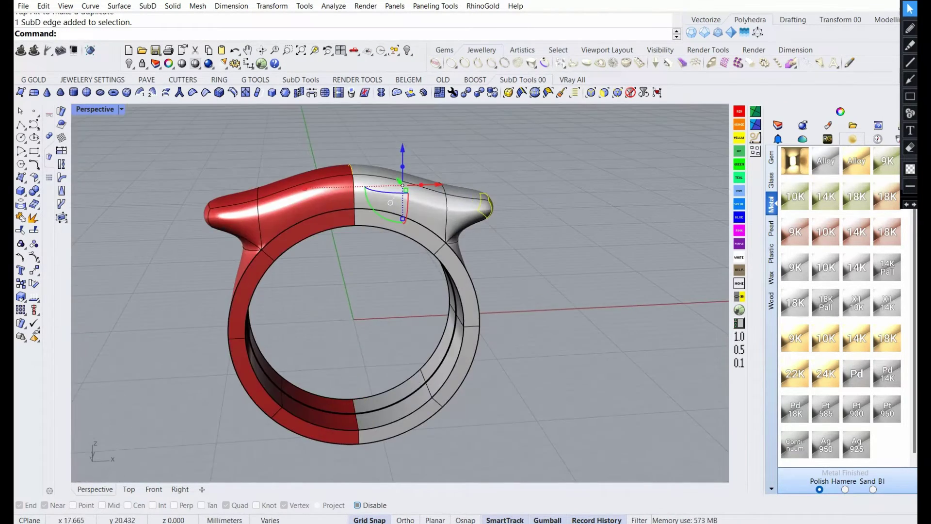
pyautogui.moveTo(485, 291); pyautogui.dragTo(558, 300, button='right')
# Switch the viewport to Rendered display to show the ring in gold.
pyautogui.click(122, 109)
pyautogui.moveTo(485, 291)
pyautogui.mouseDown(button='right')
pyautogui.moveTo(533, 291)
pyautogui.moveTo(524, 272)
pyautogui.mouseUp(button='right')
pyautogui.click(146, 316)
pyautogui.press('Escape')
# Apply the gold metal material and set the Perspective view back to Shaded.
pyautogui.click(795, 373)
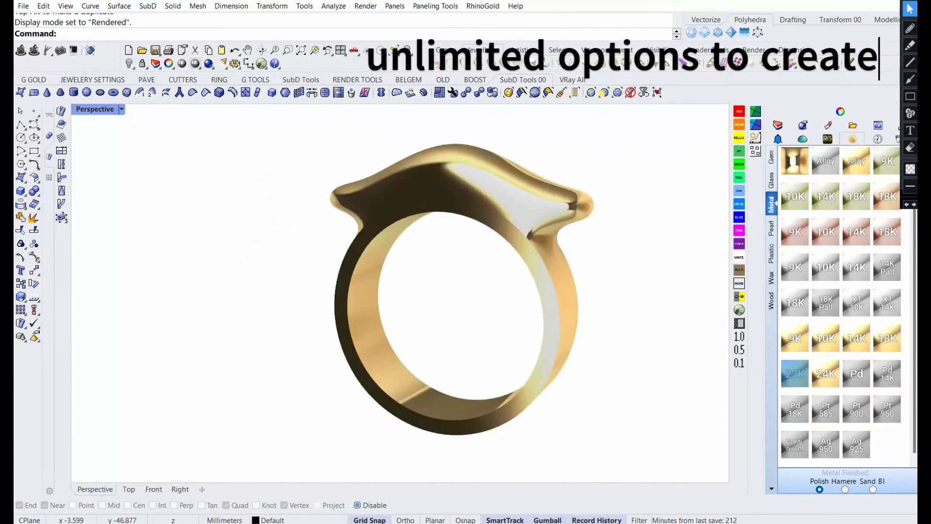
pyautogui.click(121, 110)
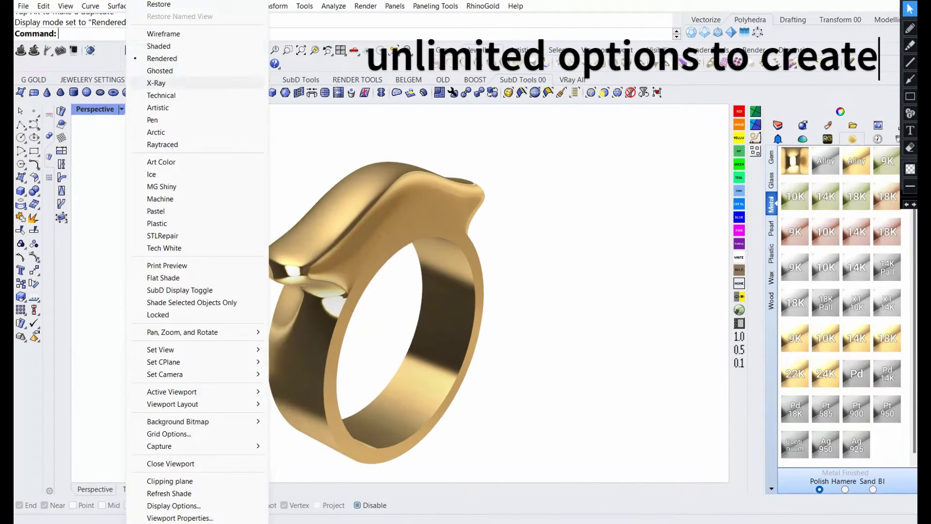
pyautogui.click(166, 46)
# Select a ring face, test a gumball extrusion, undo it, and pick another face.
pyautogui.keyDown('ctrl'); pyautogui.keyDown('shift'); pyautogui.click(385, 249); pyautogui.keyUp('shift'); pyautogui.keyUp('ctrl')
pyautogui.moveTo(385, 250); pyautogui.dragTo(326, 220, button='right')
pyautogui.keyDown('ctrl'); pyautogui.moveTo(327, 221); pyautogui.dragTo(301, 214); pyautogui.keyUp('ctrl')
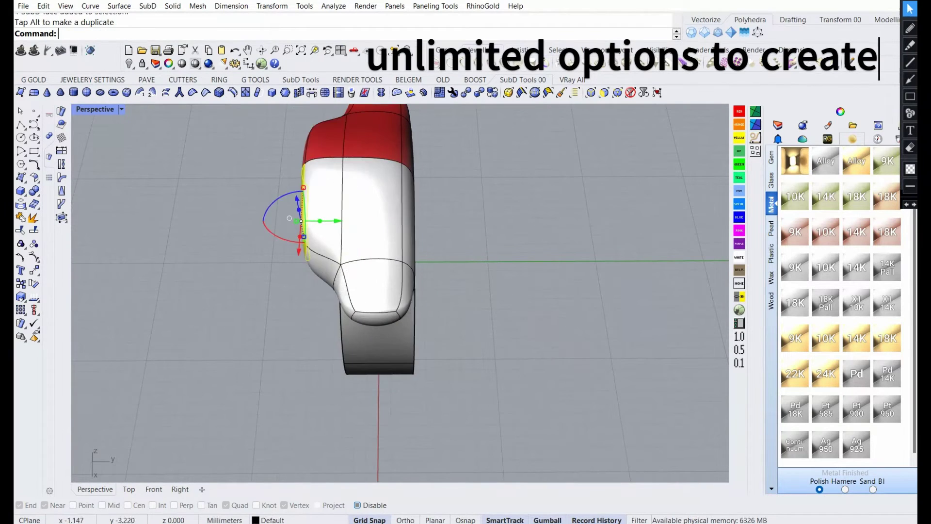
pyautogui.moveTo(301, 213)
pyautogui.mouseDown(button='right')
pyautogui.moveTo(340, 242)
pyautogui.moveTo(369, 228)
pyautogui.mouseUp(button='right')
pyautogui.hotkey('ctrl', 'z')
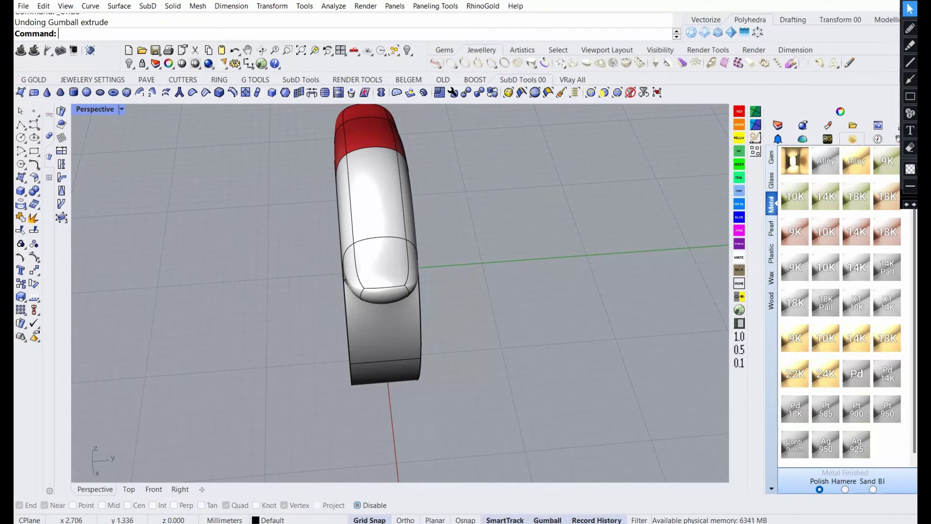
pyautogui.moveTo(368, 227); pyautogui.dragTo(340, 223, button='right')
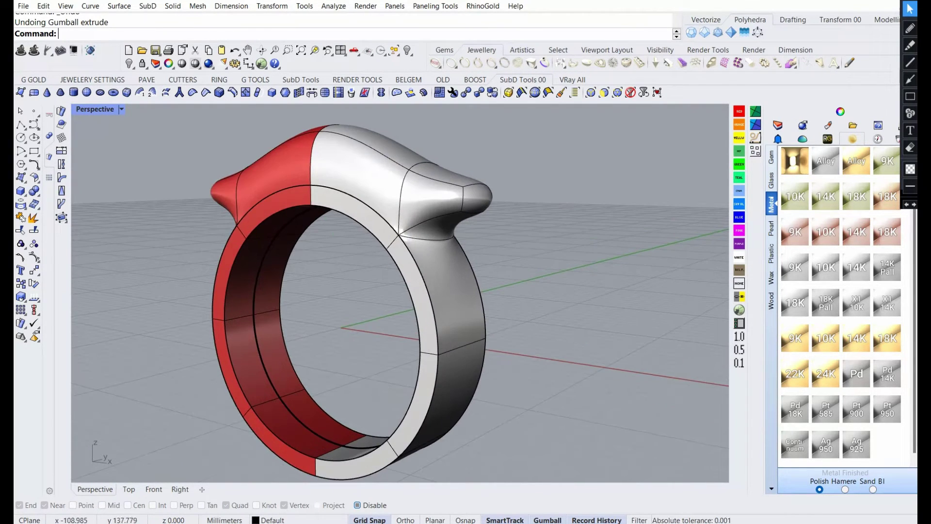
pyautogui.keyDown('ctrl'); pyautogui.keyDown('shift'); pyautogui.click(330, 218); pyautogui.keyUp('shift'); pyautogui.keyUp('ctrl')
pyautogui.moveTo(387, 291); pyautogui.dragTo(485, 252, button='right')
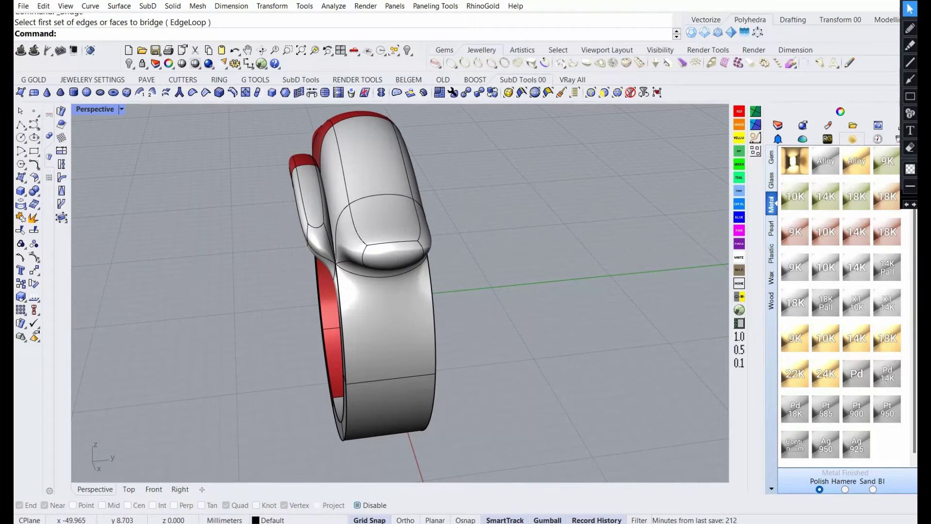
# Reflect the SubD across a second plane, keeping the current orientation.
pyautogui.click(330, 106)
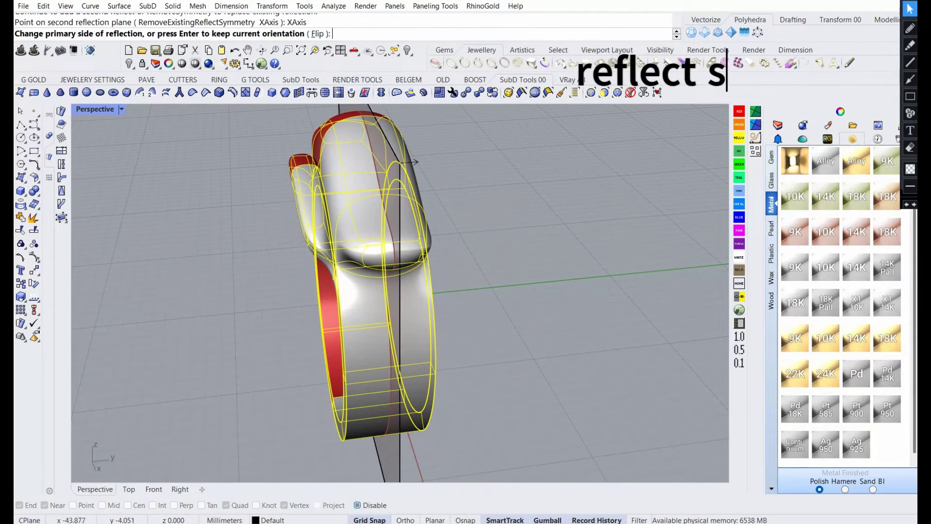
pyautogui.press('Return')
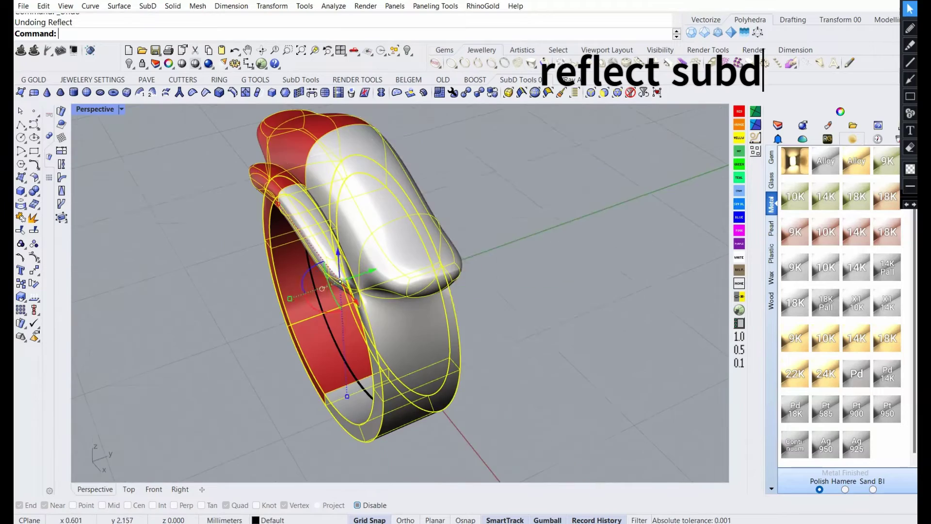
pyautogui.press('Return')
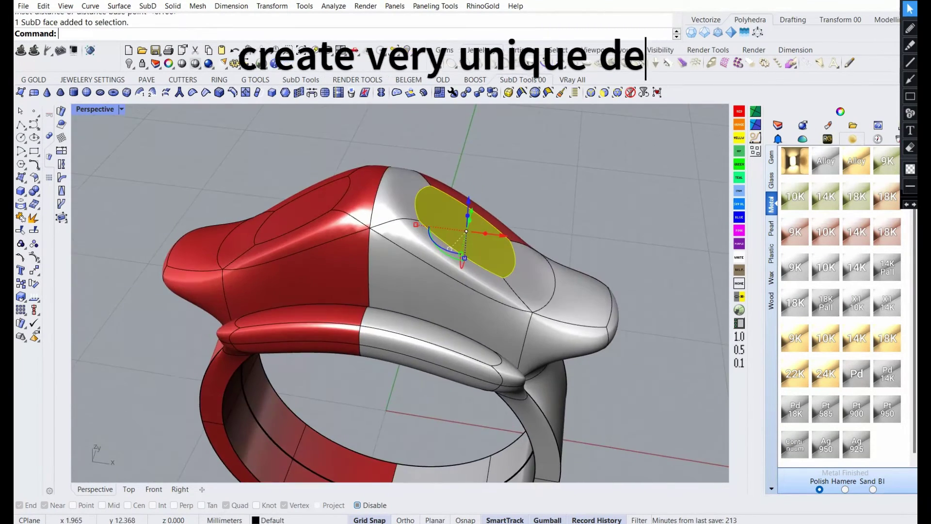
# Relocate the gumball onto the head's top face with its axes following the slope.
pyautogui.click(465, 198)
pyautogui.click(492, 206)
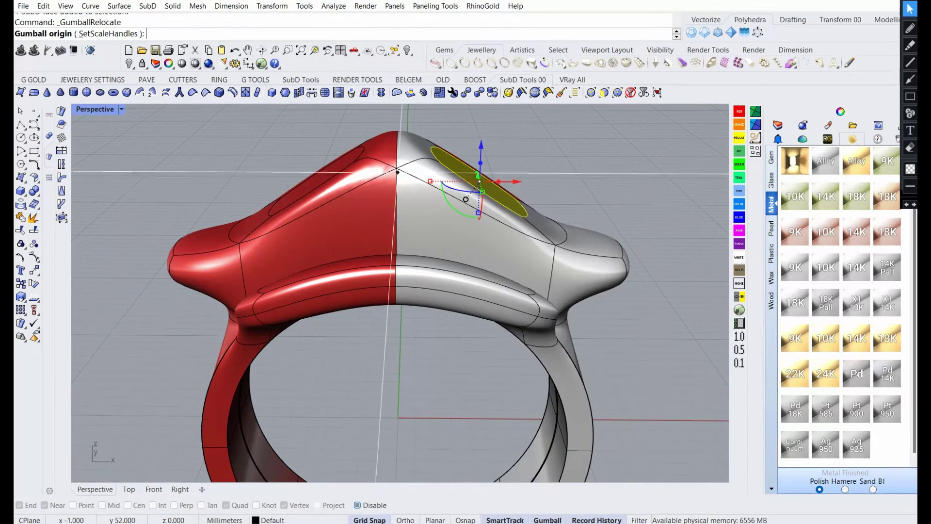
pyautogui.scroll(8, 257, 310)
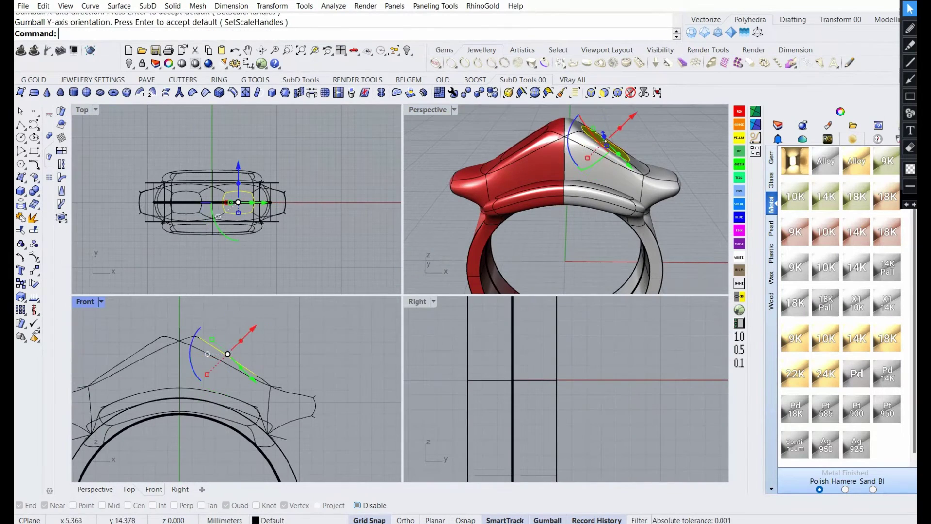
pyautogui.press('Return')
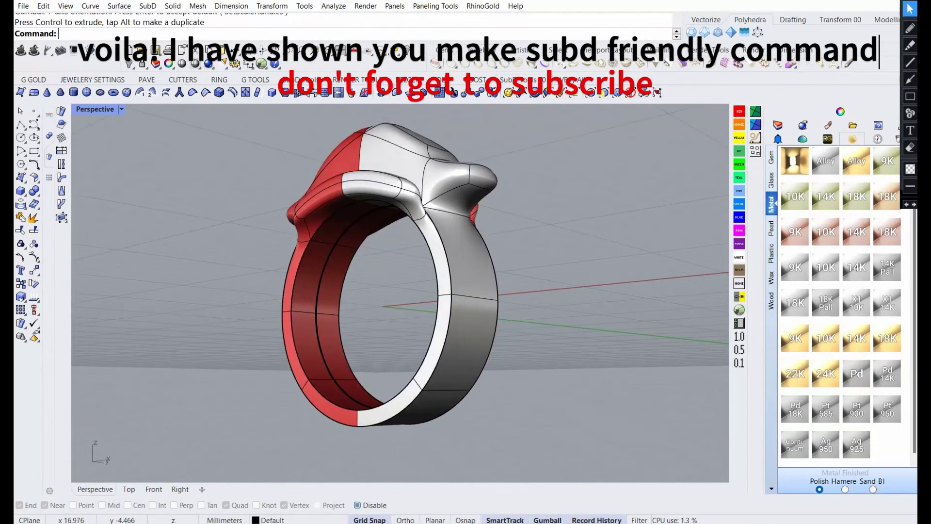
# Switch the Perspective view to Technical, then to Rendered to show the gold finish.
pyautogui.click(455, 349)
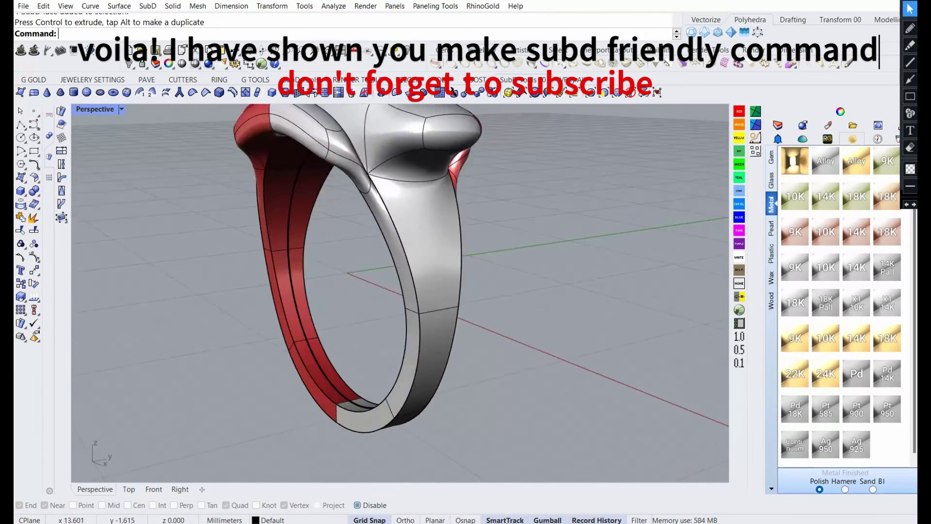
pyautogui.click(121, 109)
pyautogui.click(145, 179)
pyautogui.click(121, 109)
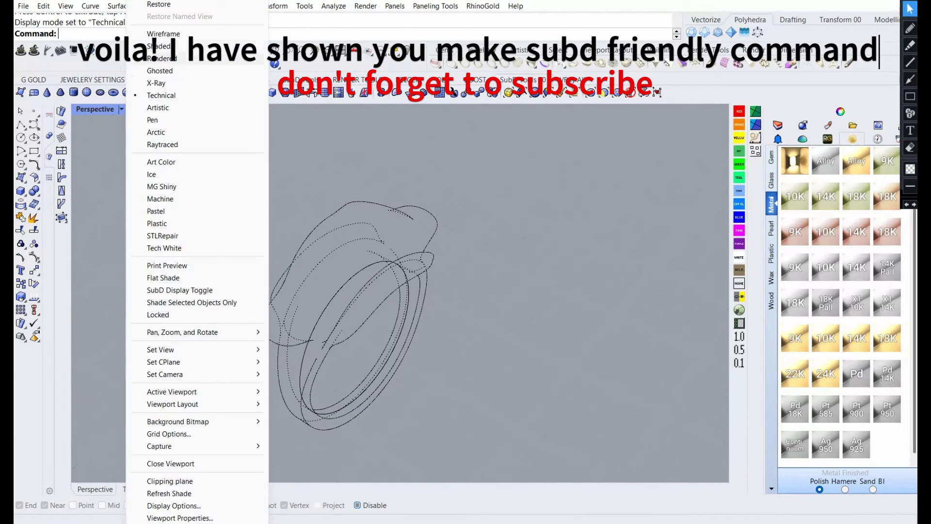
pyautogui.click(145, 73)
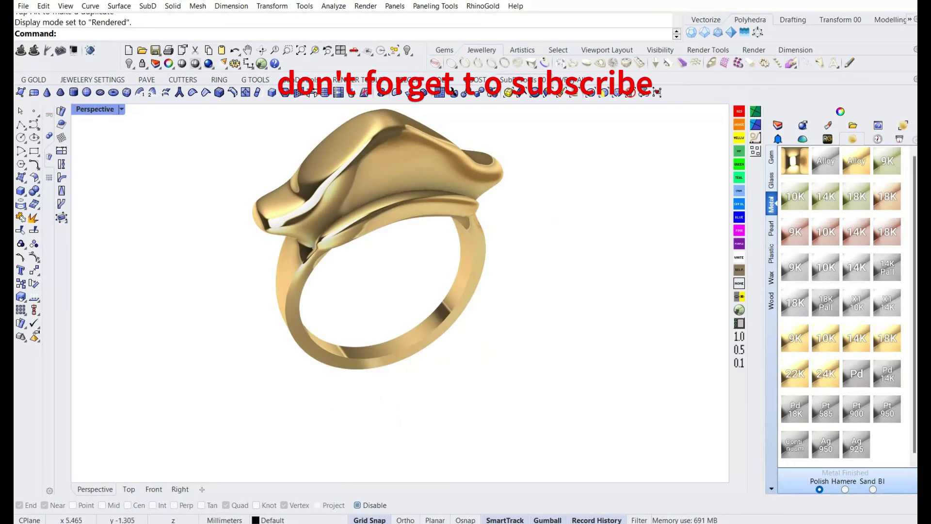
# Run Check on the SubD ring and close the results dialog.
pyautogui.write('heck')
pyautogui.press('Return')
pyautogui.click(563, 367)
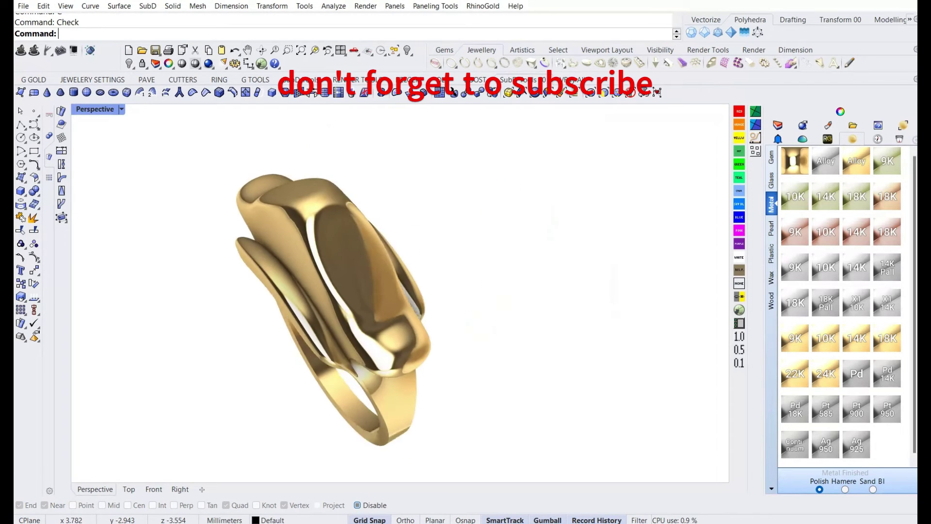